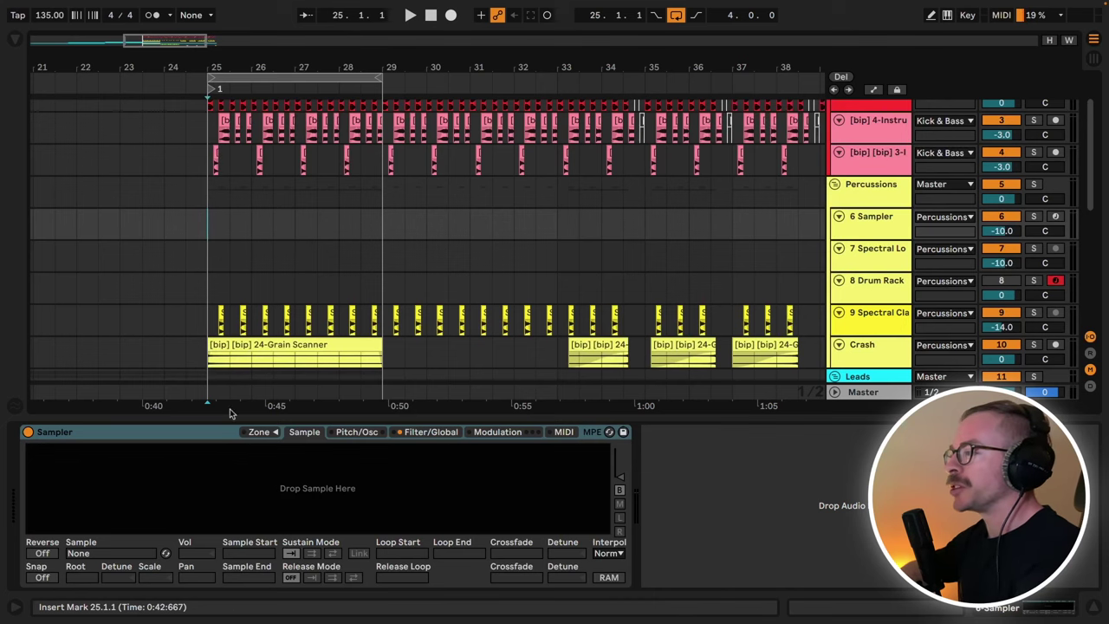
- Group the empty Sampler into an Instrument Rack and show its zone editor
{"action": "left_click", "coordinate": [208, 436]}
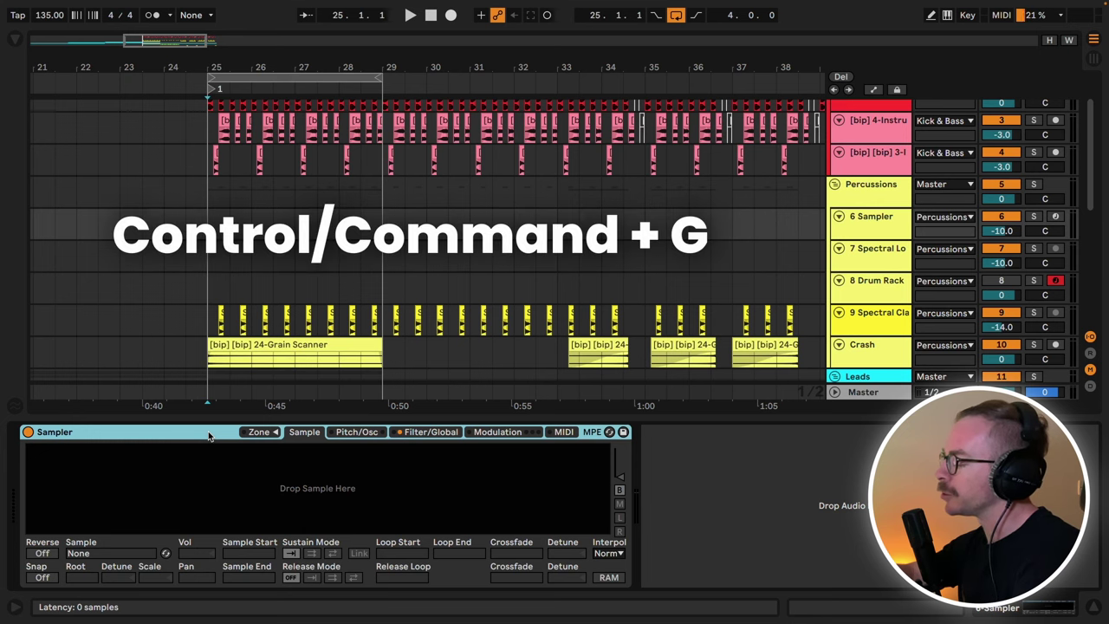
{"action": "key", "text": "ctrl+g"}
{"action": "left_click", "coordinate": [279, 432]}
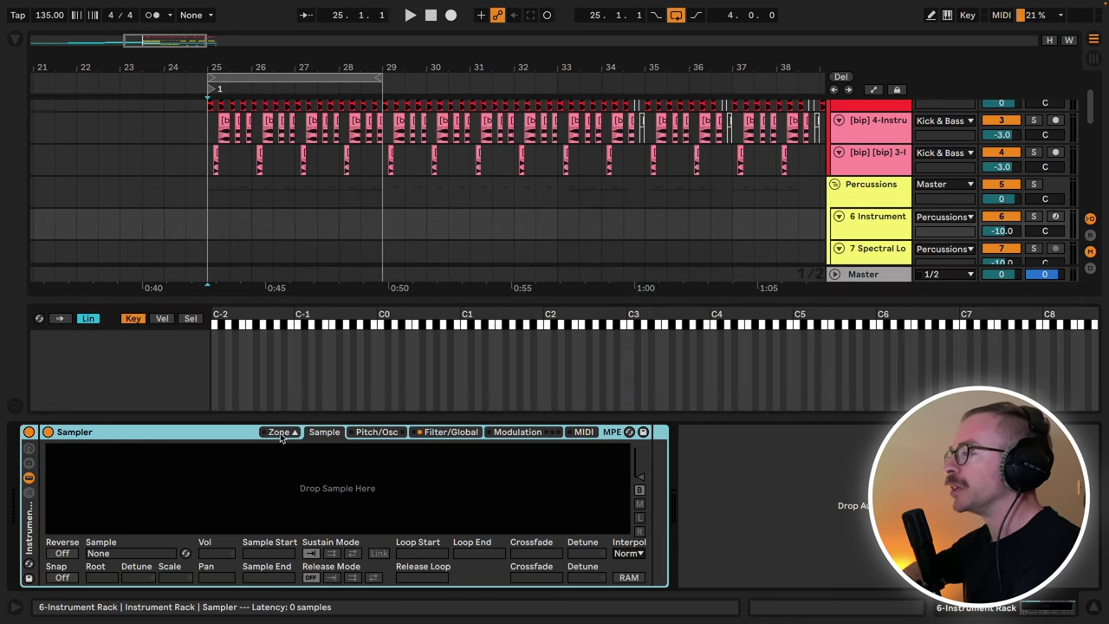
- Open the Spectral One-Shots folder inside Spectral Percussions in the sample browser
{"action": "key", "text": "ctrl+alt+b"}
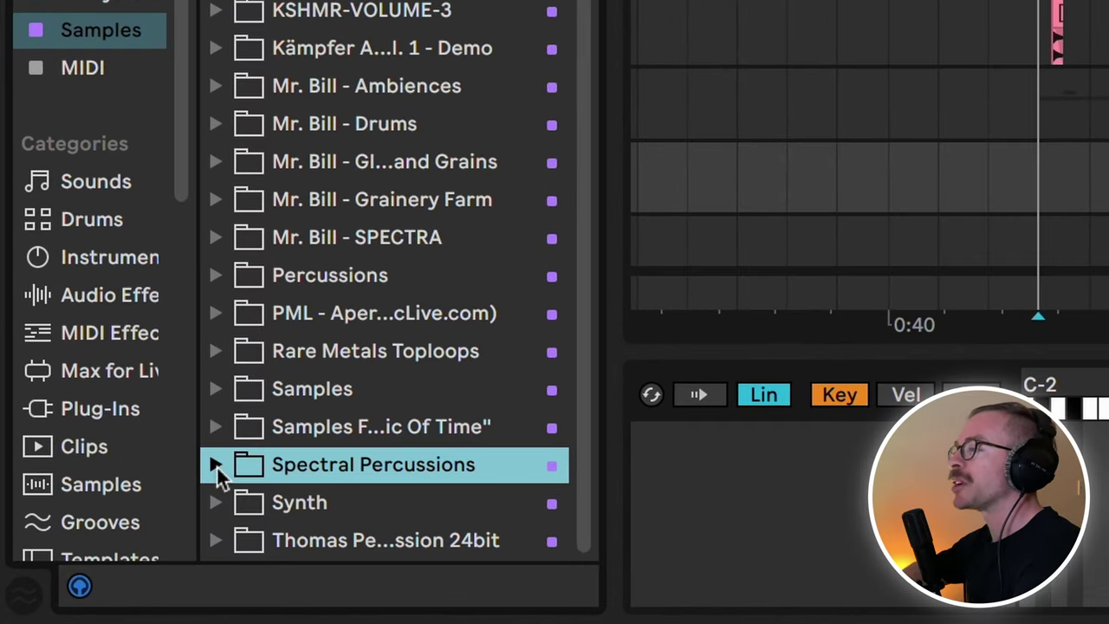
{"action": "left_click", "coordinate": [98, 349]}
{"action": "scroll", "coordinate": [498, 472], "scroll_direction": "down", "scroll_amount": 2}
{"action": "left_click", "coordinate": [509, 482]}
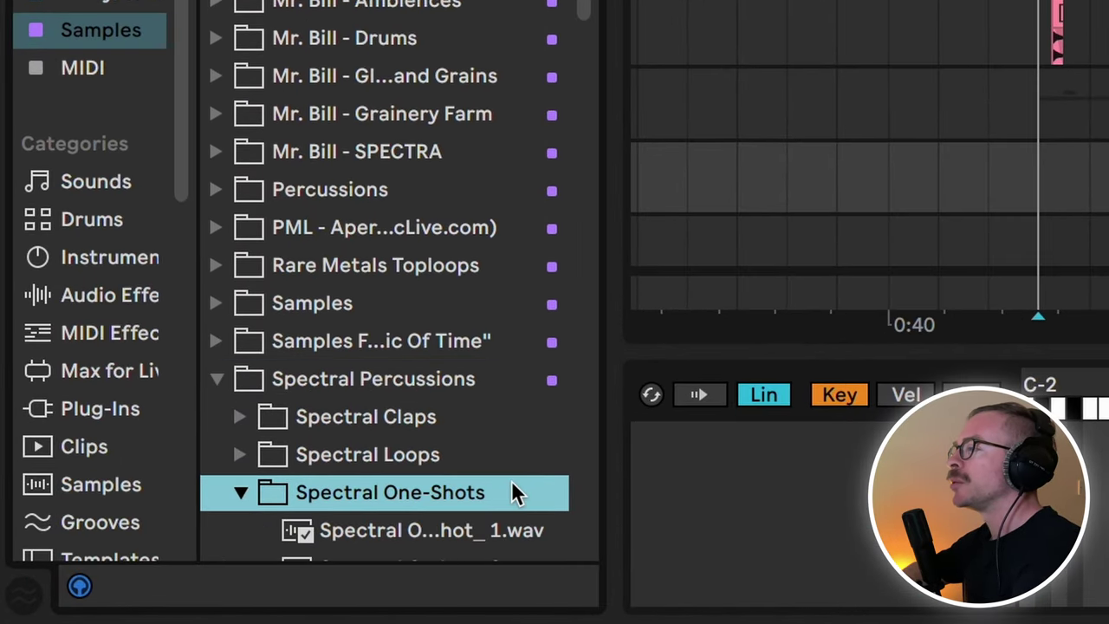
{"action": "scroll", "coordinate": [511, 481], "scroll_direction": "down", "scroll_amount": 10}
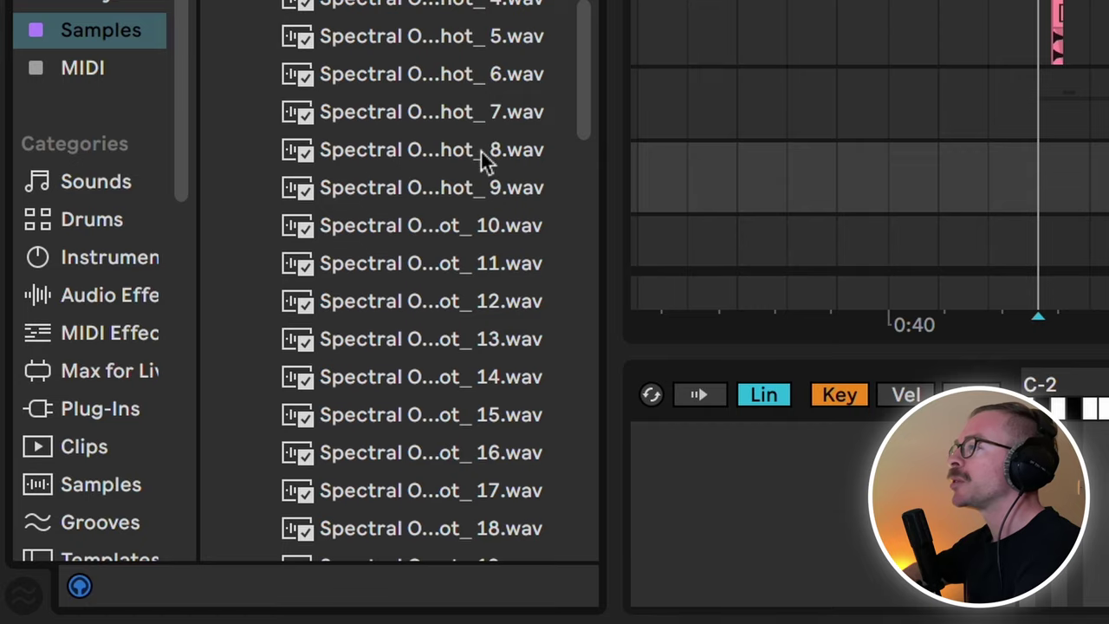
- Load Spectral One-Shot samples 8 through 18 into the Sampler's zone list and hide the browser
{"action": "left_click", "coordinate": [481, 151]}
{"action": "left_click", "coordinate": [495, 527], "text": "shift"}
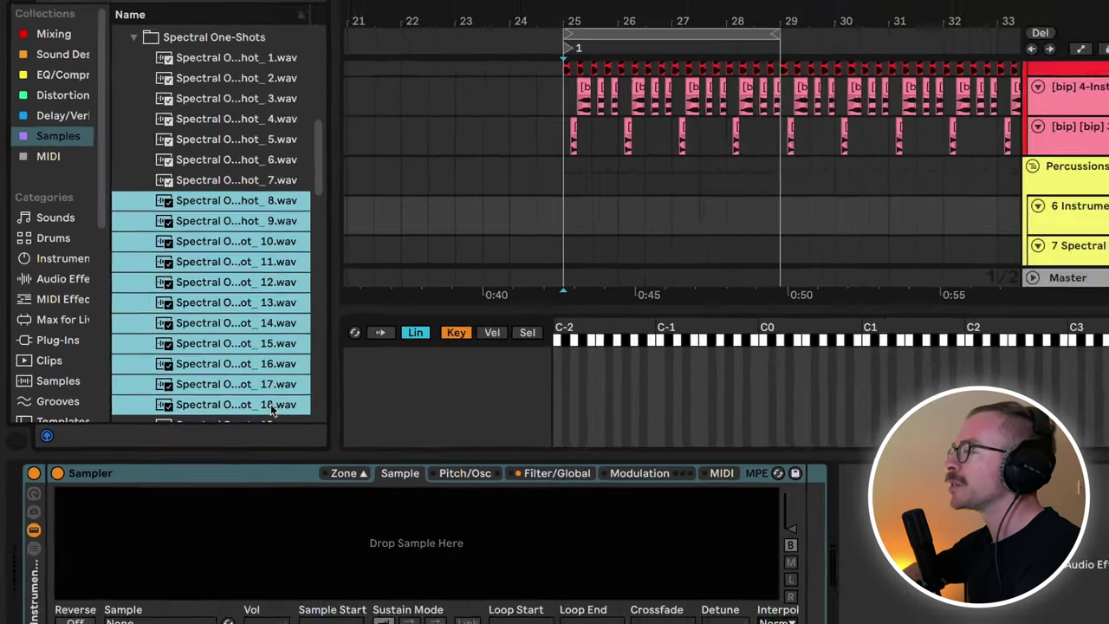
{"action": "left_click_drag", "start_coordinate": [282, 399], "coordinate": [437, 381]}
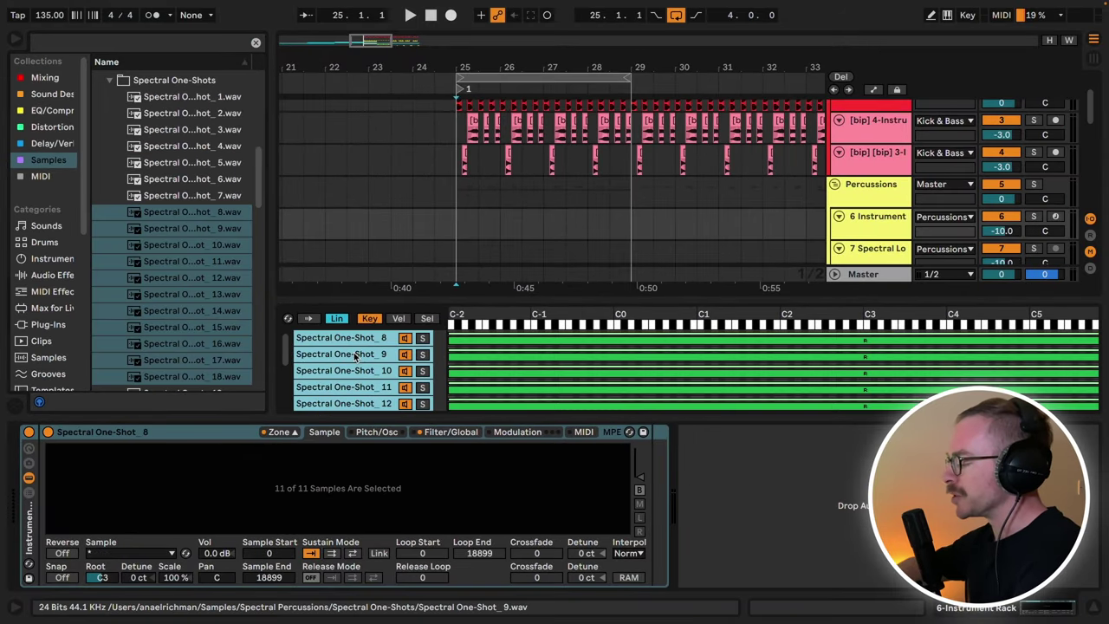
{"action": "key", "text": "ctrl+alt+b"}
- Narrow the key zones of all loaded samples to C3–C4 and distribute their ranges equally
{"action": "left_click_drag", "start_coordinate": [215, 347], "coordinate": [632, 325]}
{"action": "left_click_drag", "start_coordinate": [1093, 347], "coordinate": [714, 357]}
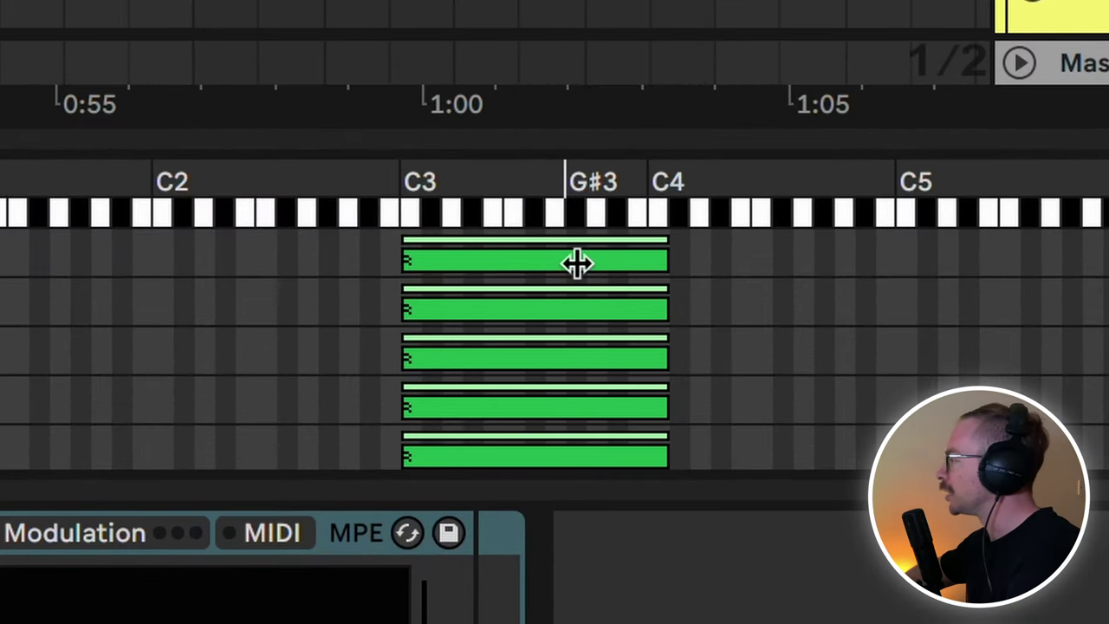
{"action": "right_click", "coordinate": [578, 264]}
{"action": "left_click", "coordinate": [673, 369]}
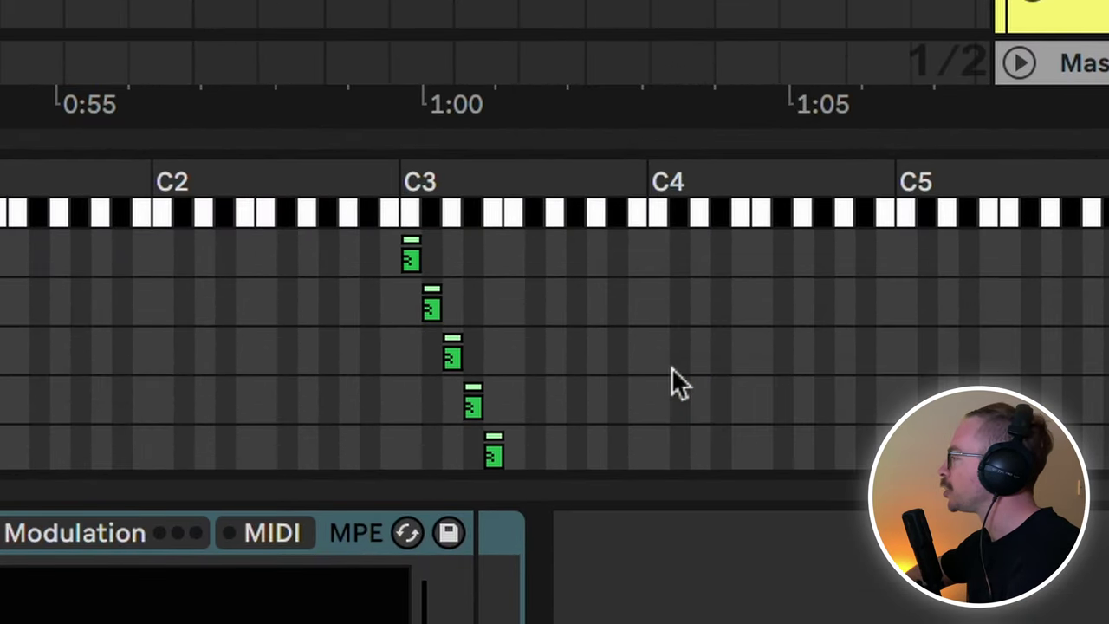
{"action": "scroll", "coordinate": [562, 330], "scroll_direction": "down", "scroll_amount": 5}
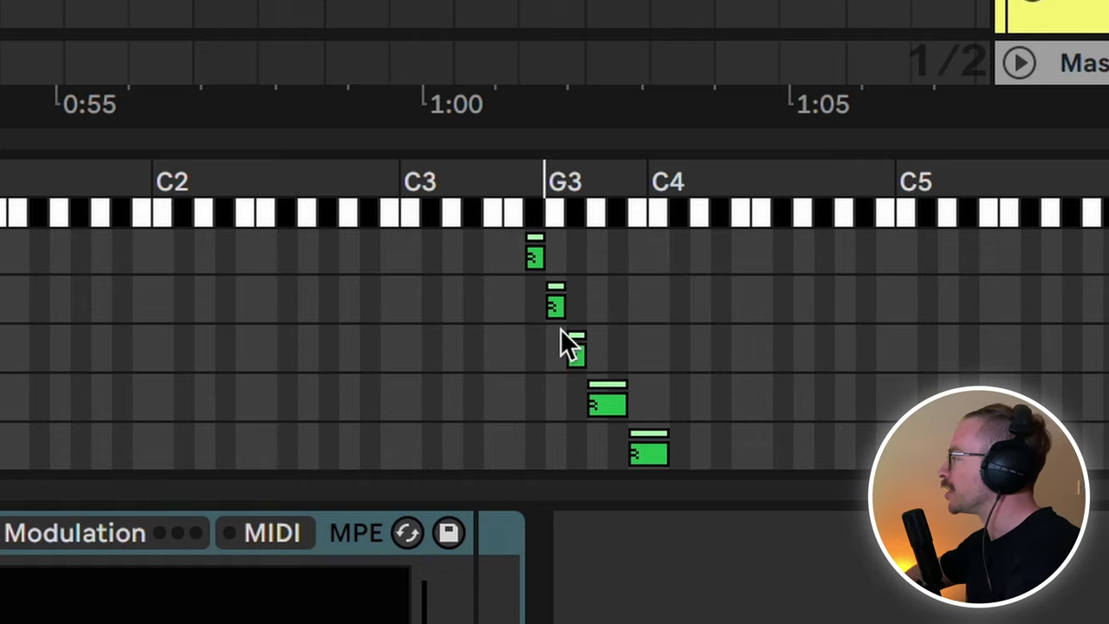
{"action": "scroll", "coordinate": [561, 328], "scroll_direction": "up", "scroll_amount": 6}
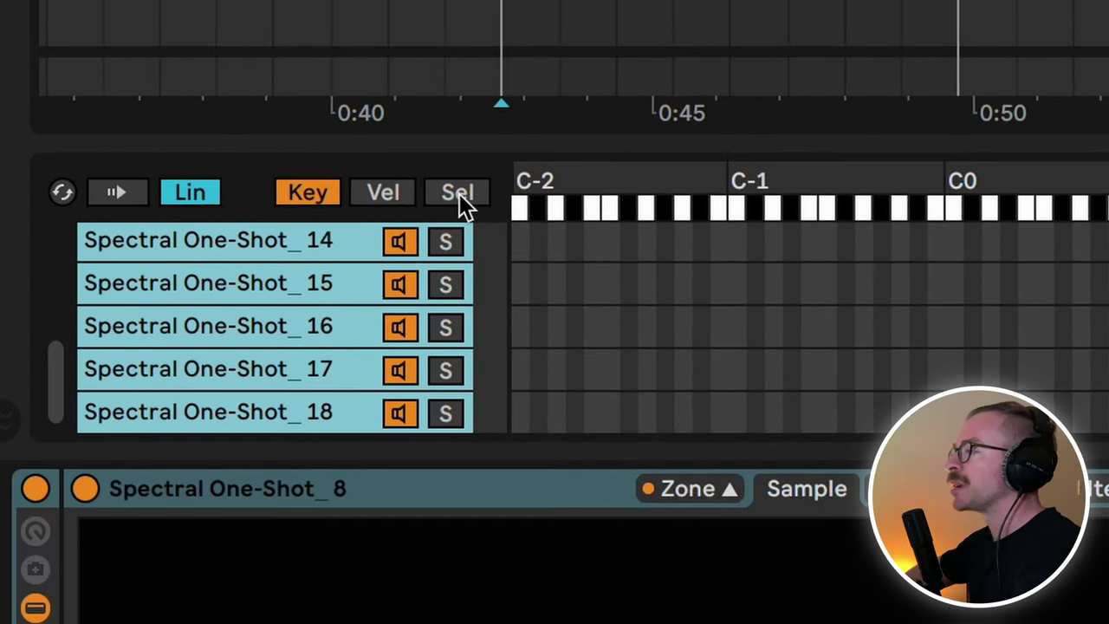
- Distribute the sample select ranges of all eleven samples equally across the selector scale
{"action": "left_click", "coordinate": [460, 193]}
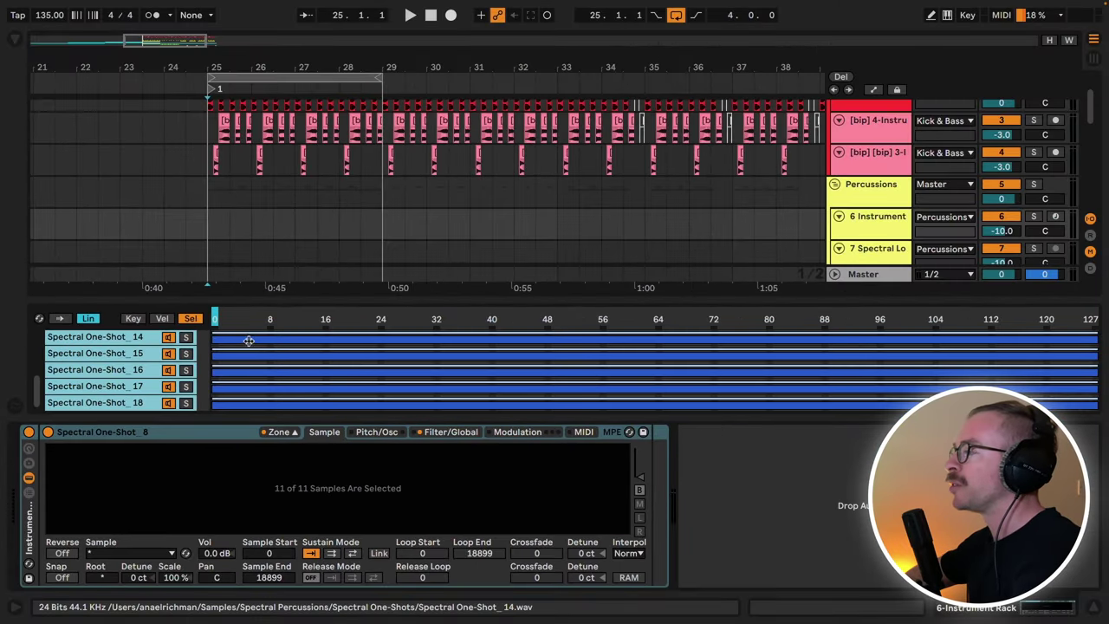
{"action": "right_click", "coordinate": [251, 343]}
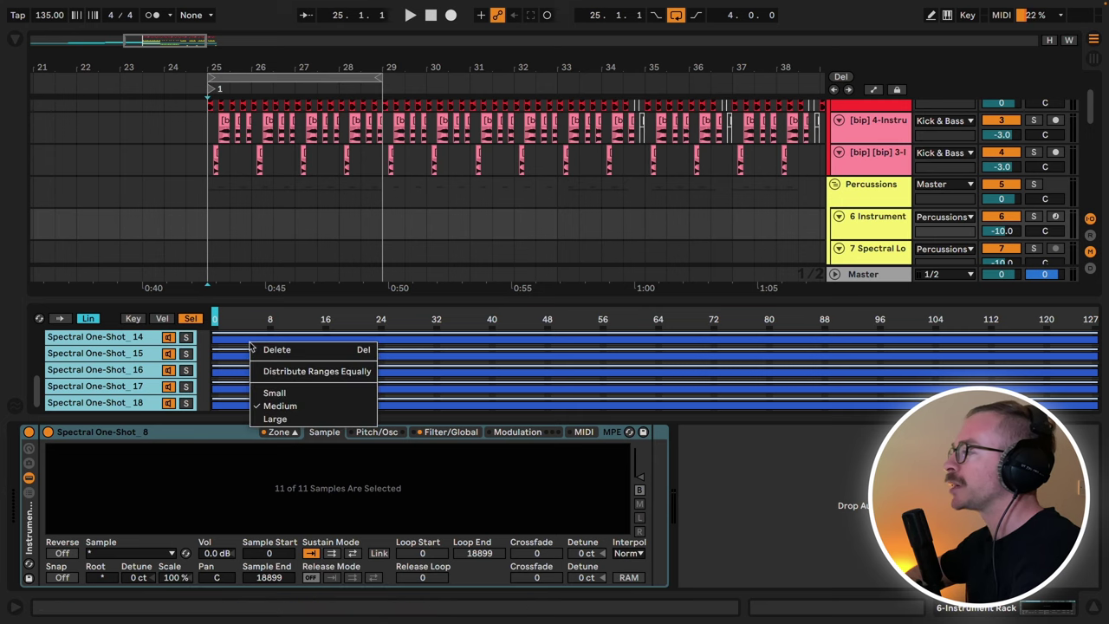
{"action": "left_click", "coordinate": [288, 371]}
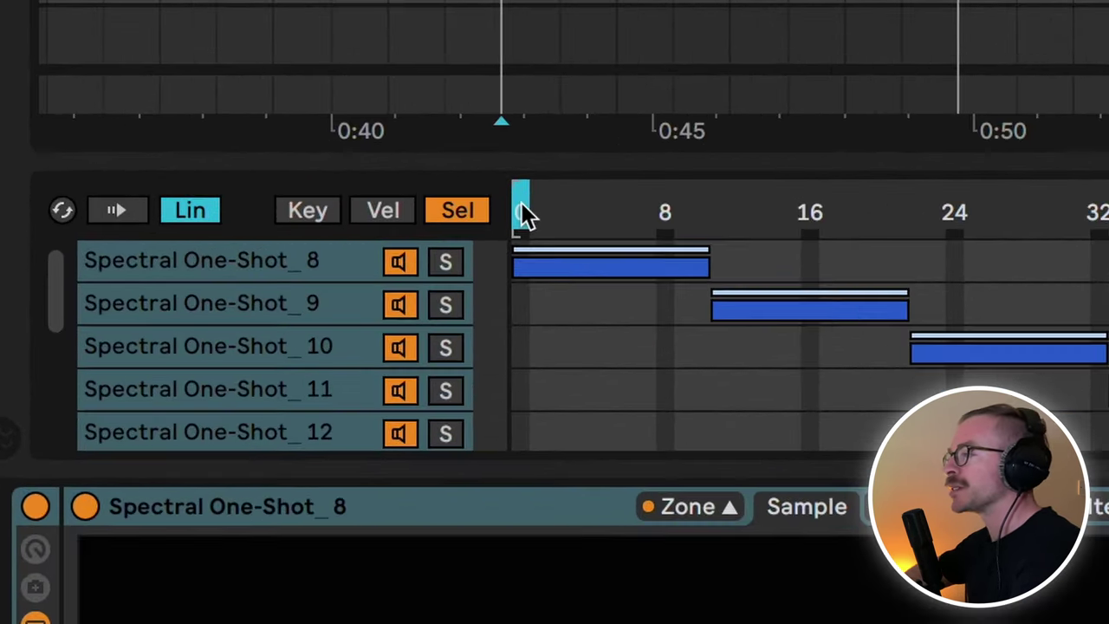
- Map the sample selector to Macro 1 and sweep the macro through the sample zones
{"action": "mouse_move", "coordinate": [520, 211]}
{"action": "left_mouse_down"}
{"action": "mouse_move", "coordinate": [990, 210]}
{"action": "mouse_move", "coordinate": [529, 215]}
{"action": "left_mouse_up"}
{"action": "right_click", "coordinate": [524, 212]}
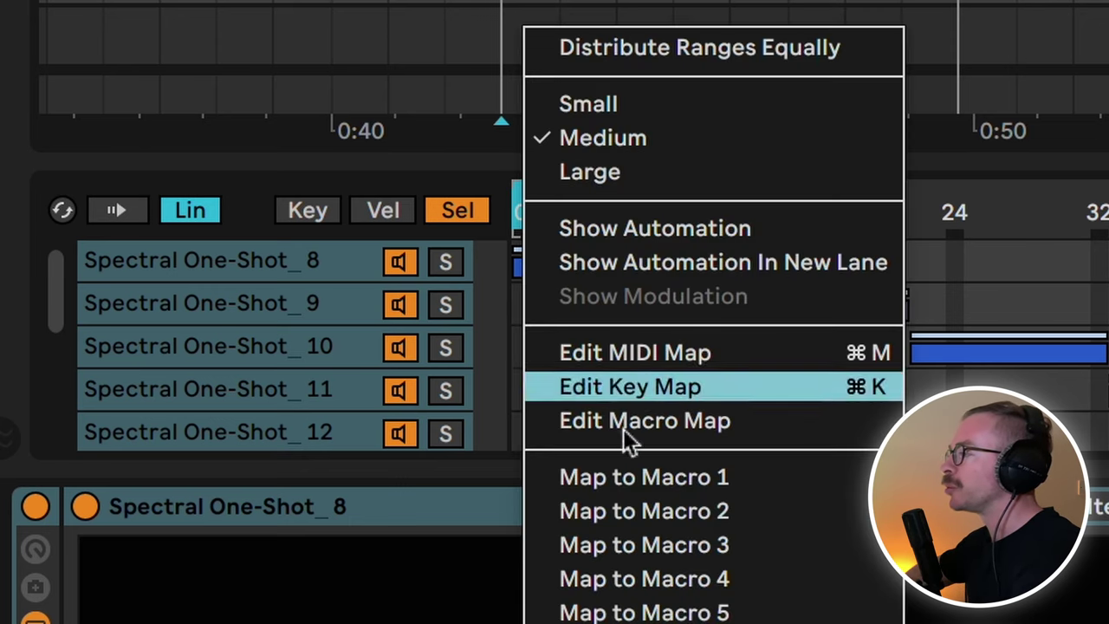
{"action": "left_click", "coordinate": [645, 485]}
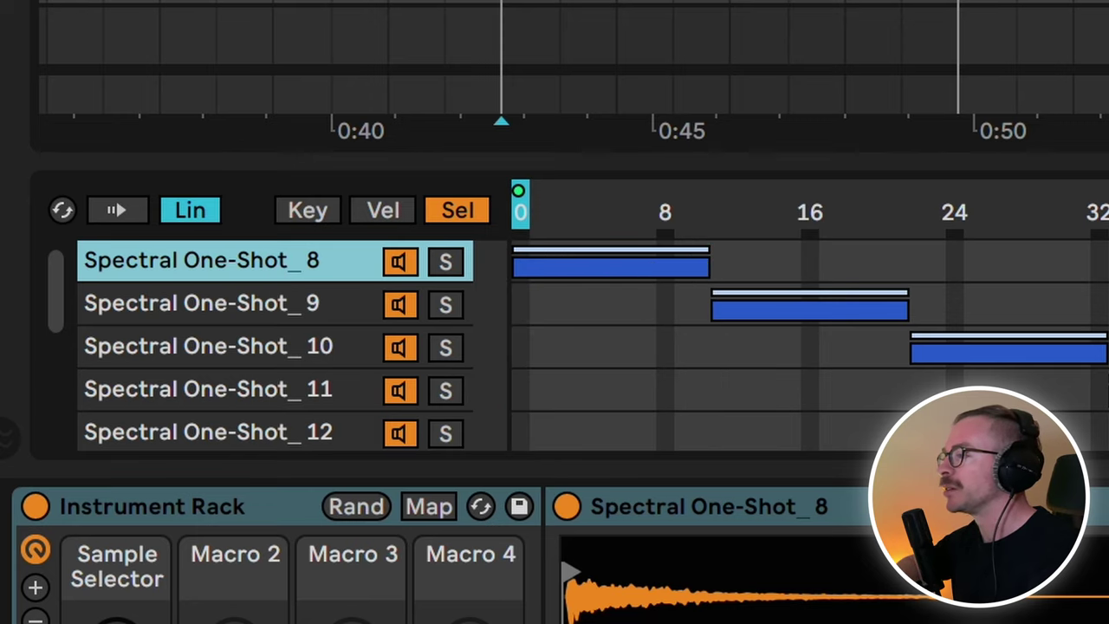
{"action": "left_click_drag", "start_coordinate": [99, 575], "coordinate": [98, 551]}
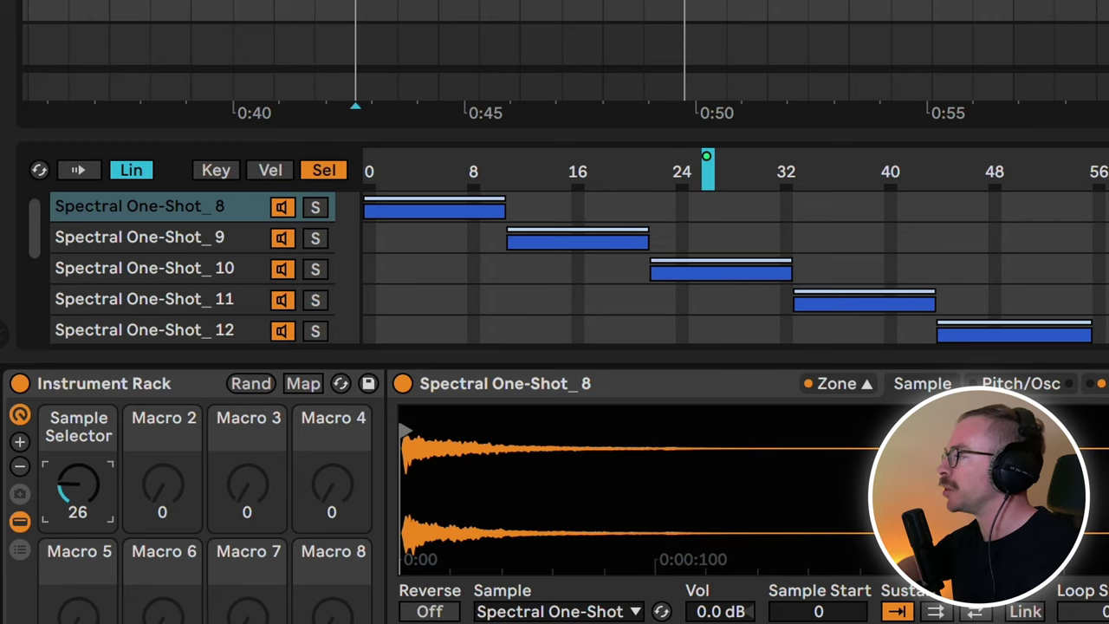
{"action": "left_click_drag", "start_coordinate": [78, 485], "coordinate": [78, 481]}
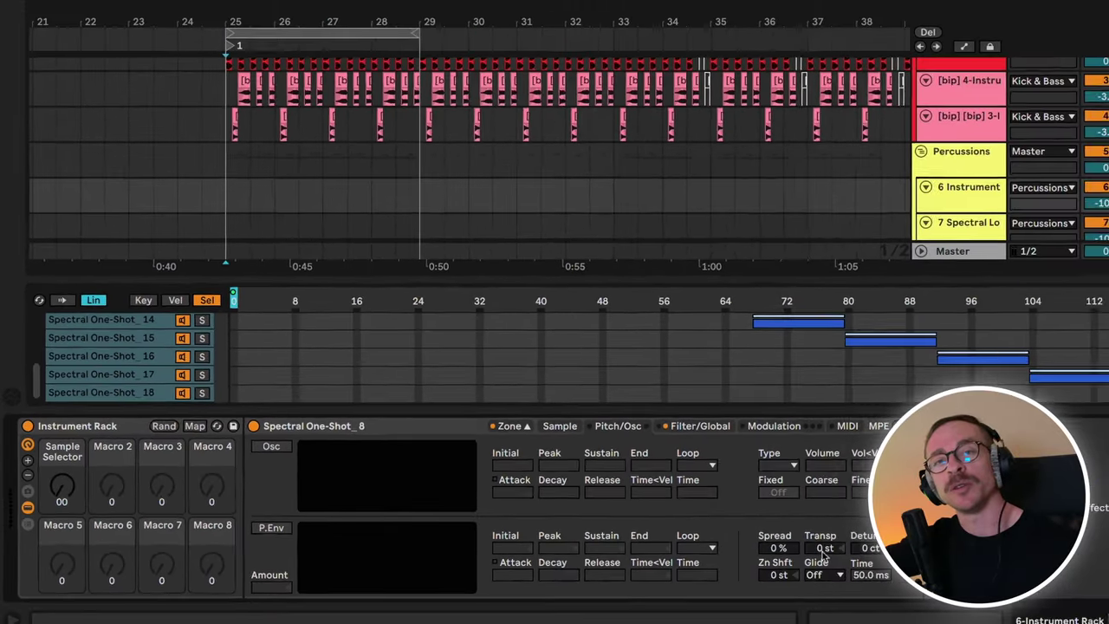
- Map the Sampler's Transpose parameter to Macro 2
{"action": "right_click", "coordinate": [749, 539]}
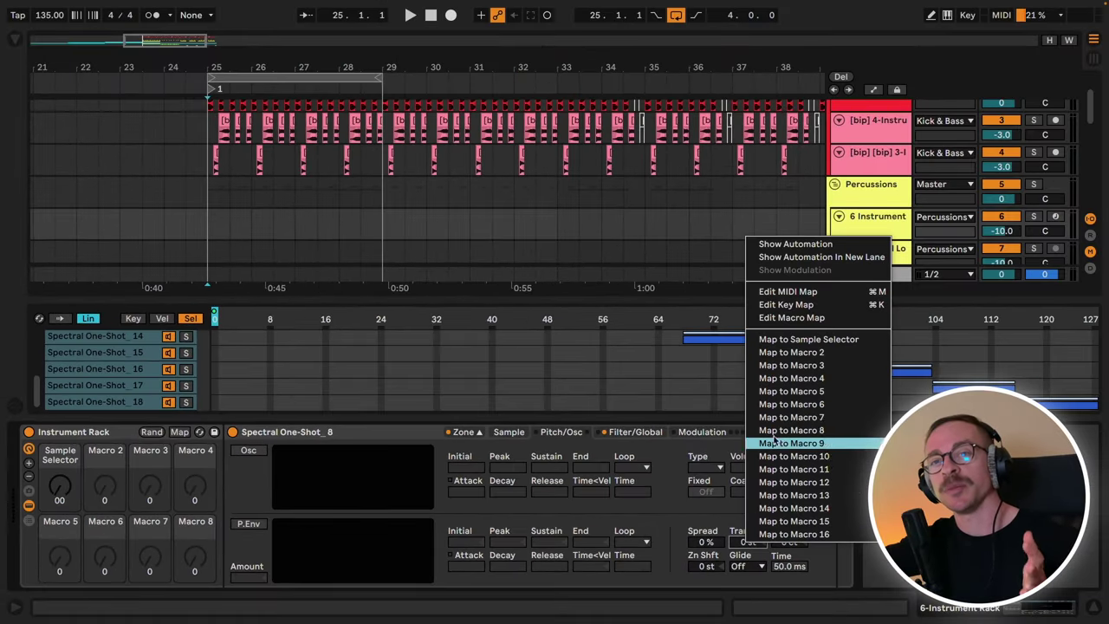
{"action": "left_click", "coordinate": [789, 352]}
- Insert a sixteenth-note MIDI clip at bar 25 on the instrument rack track
{"action": "left_click", "coordinate": [215, 232]}
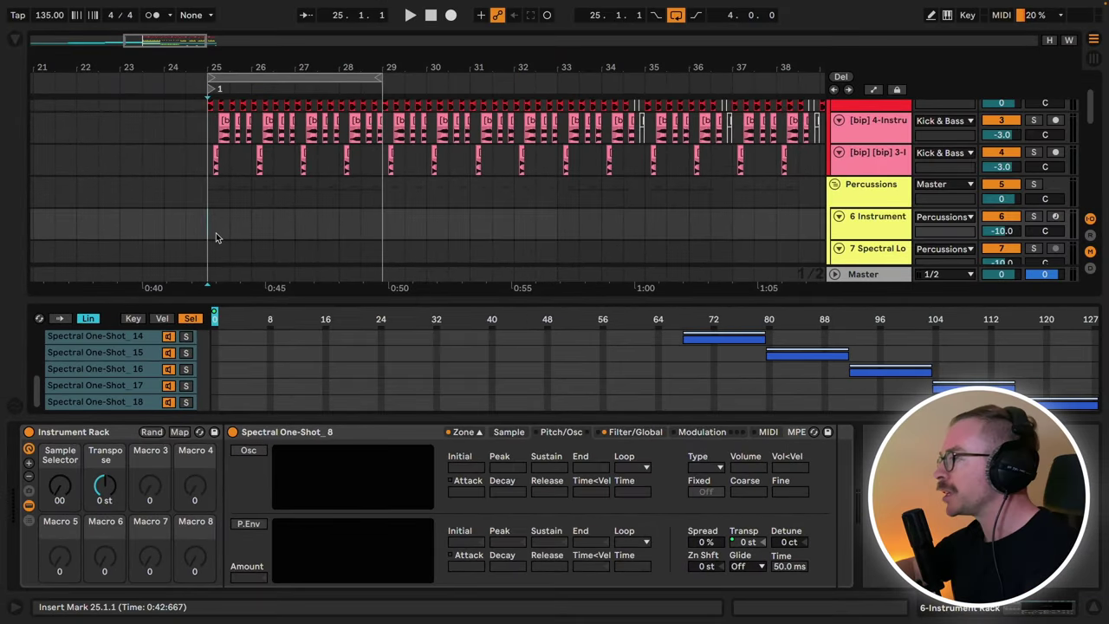
{"action": "scroll", "coordinate": [216, 232], "scroll_direction": "up", "scroll_amount": 5}
{"action": "left_click_drag", "start_coordinate": [215, 232], "coordinate": [225, 230]}
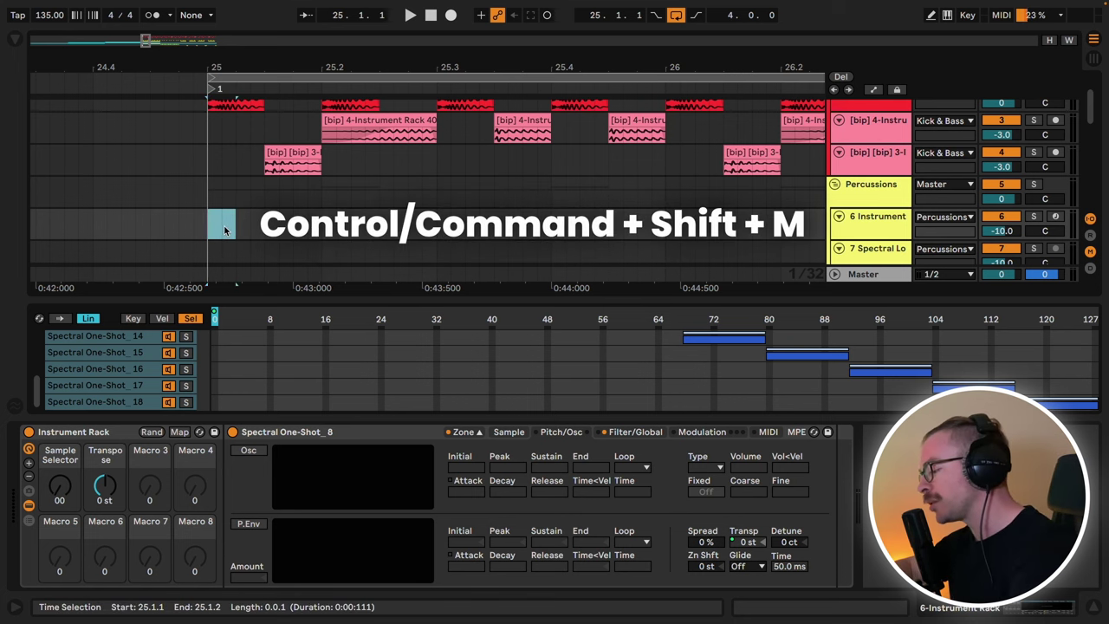
{"action": "key", "text": "ctrl+shift+m"}
- Fill the MIDI clip with full-length notes on every semitone from C3 to C4
{"action": "left_click", "coordinate": [298, 530]}
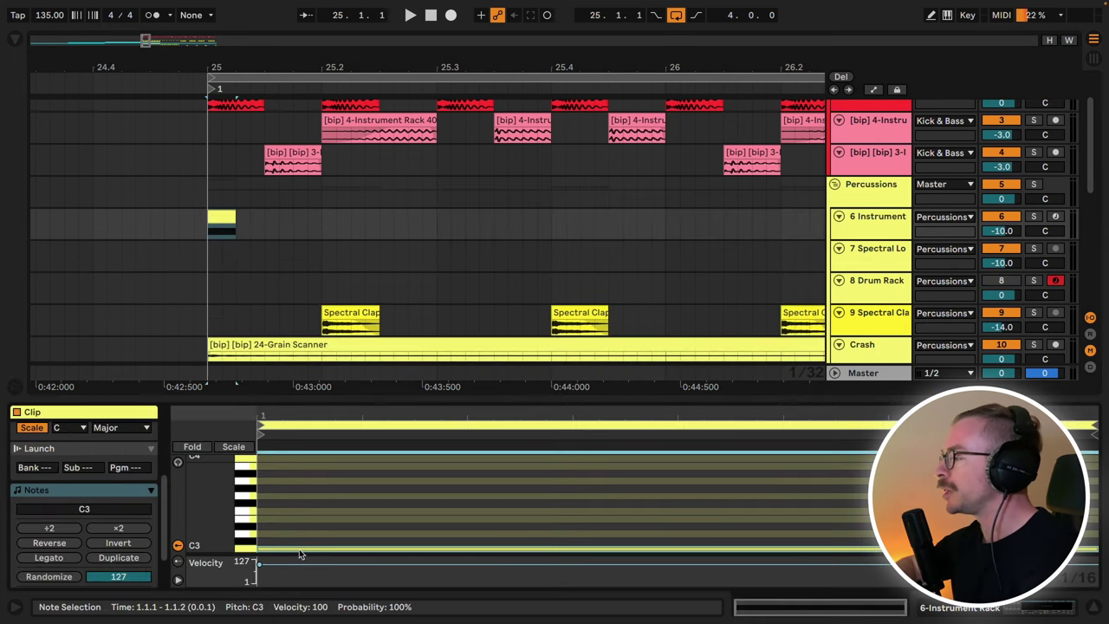
{"action": "double_click", "coordinate": [299, 518]}
{"action": "double_click", "coordinate": [302, 512]}
{"action": "double_click", "coordinate": [303, 503]}
{"action": "double_click", "coordinate": [298, 489]}
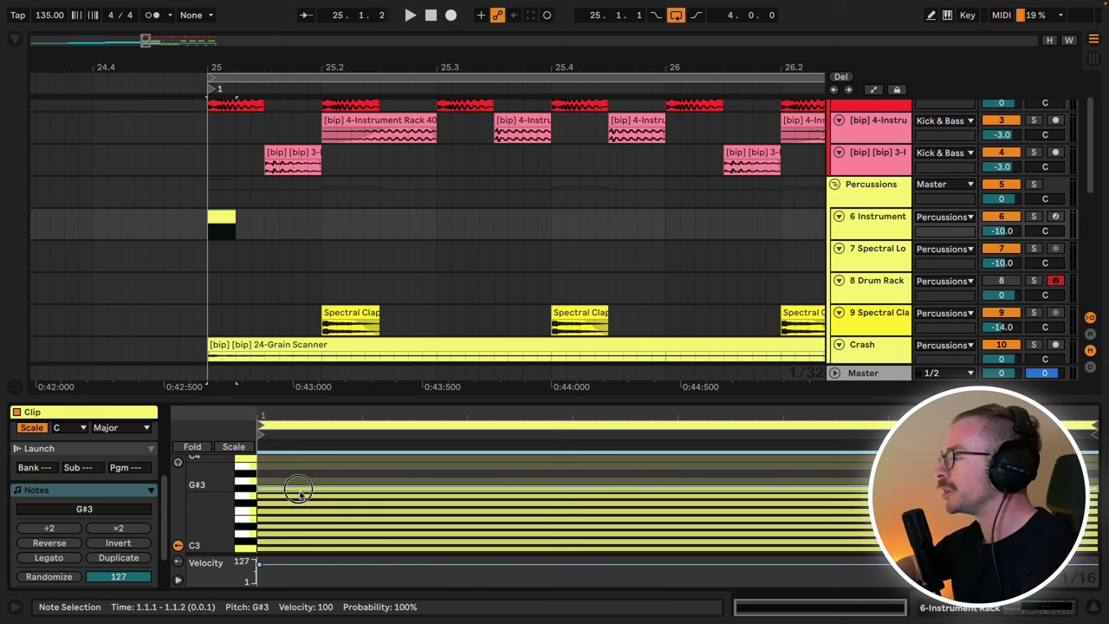
{"action": "double_click", "coordinate": [299, 474]}
{"action": "double_click", "coordinate": [296, 458]}
- Loop the first beat of bar 25 and solo the instrument rack track
{"action": "left_click", "coordinate": [228, 221]}
{"action": "key", "text": "ctrl+l"}
{"action": "key", "text": "s"}
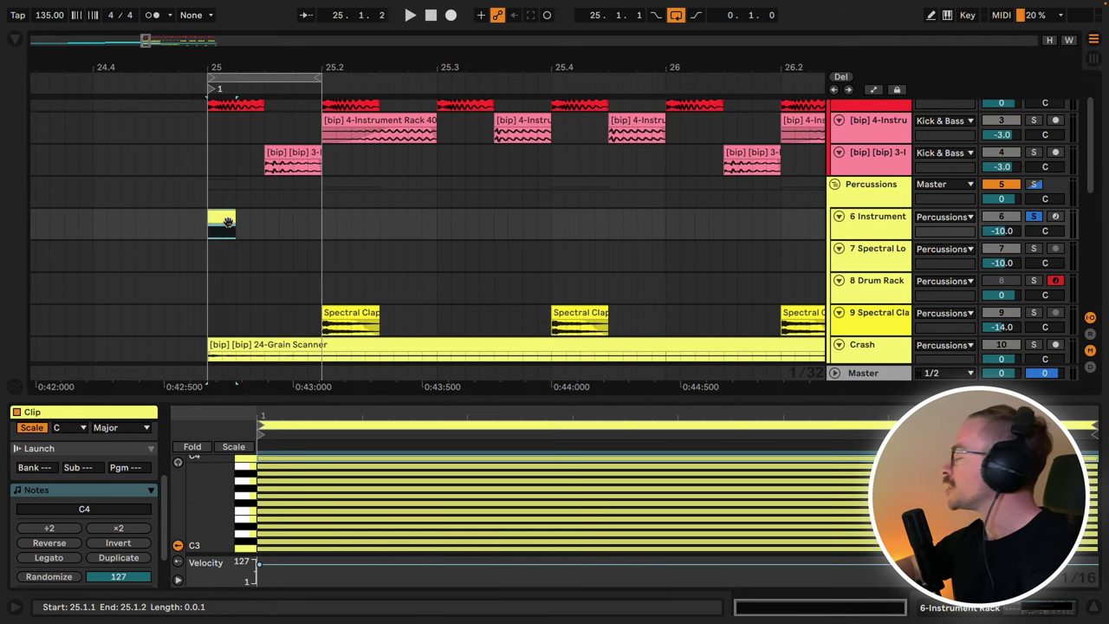
- Play the loop with the rack's devices shown and extend the looped MIDI clip to one full beat
{"action": "double_click", "coordinate": [869, 224]}
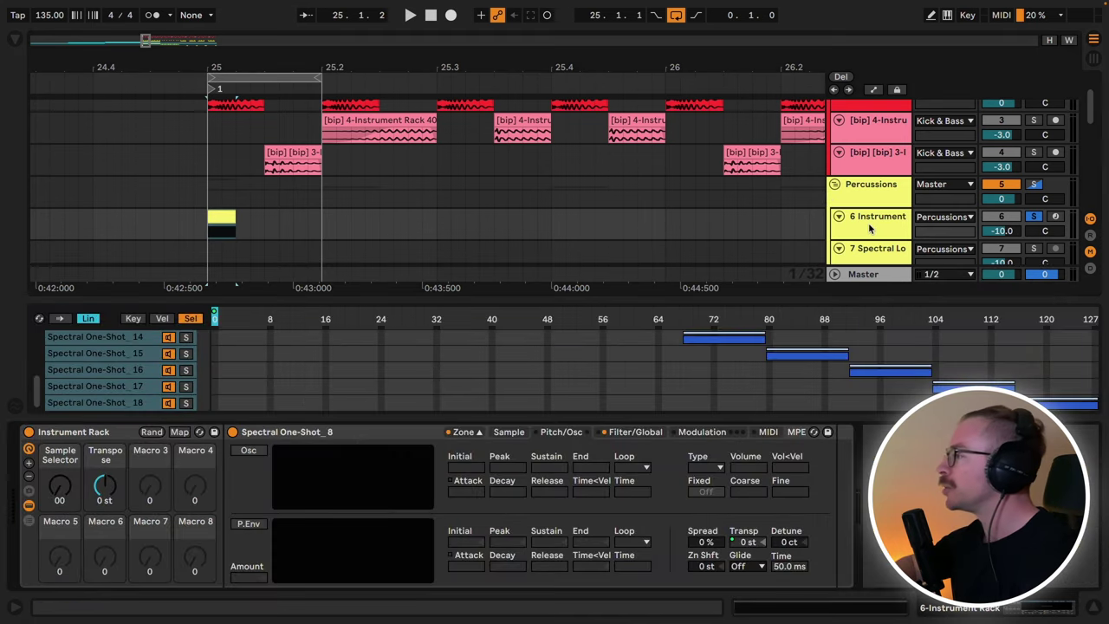
{"action": "key", "text": "space"}
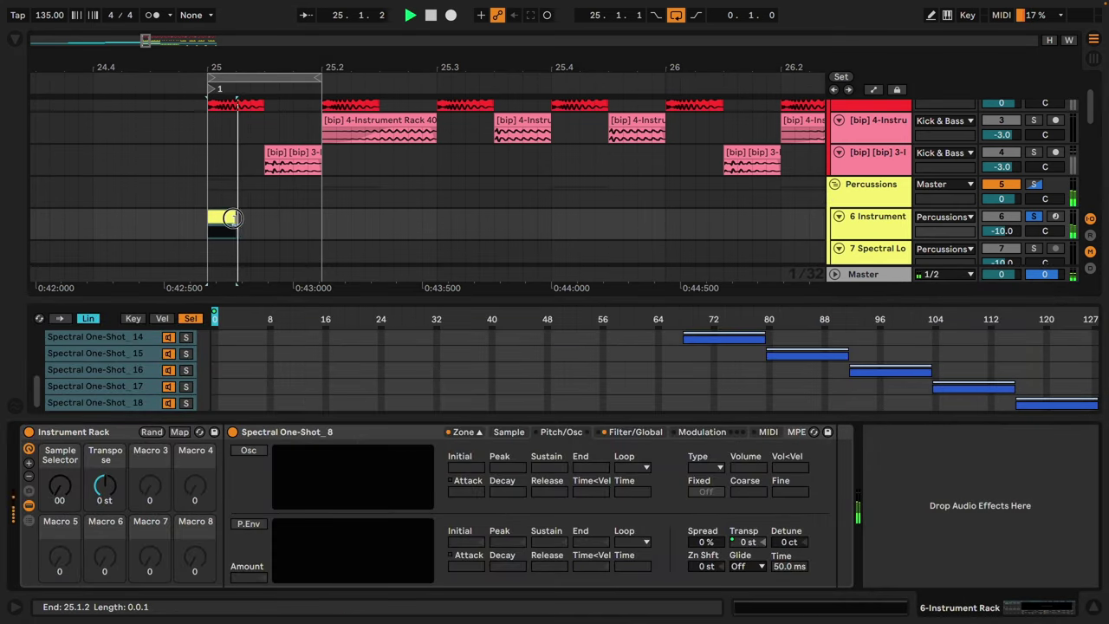
{"action": "left_click_drag", "start_coordinate": [232, 218], "coordinate": [319, 220]}
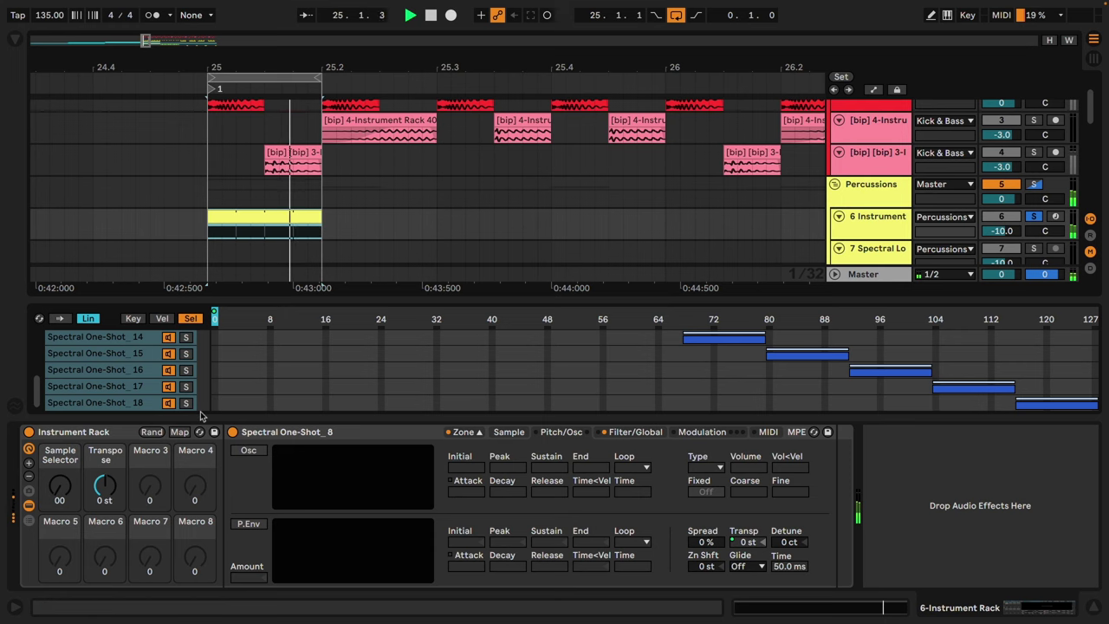
- Audition different Sample Selector positions and Transpose values, including -6 st, while the loop plays
{"action": "left_click", "coordinate": [61, 489]}
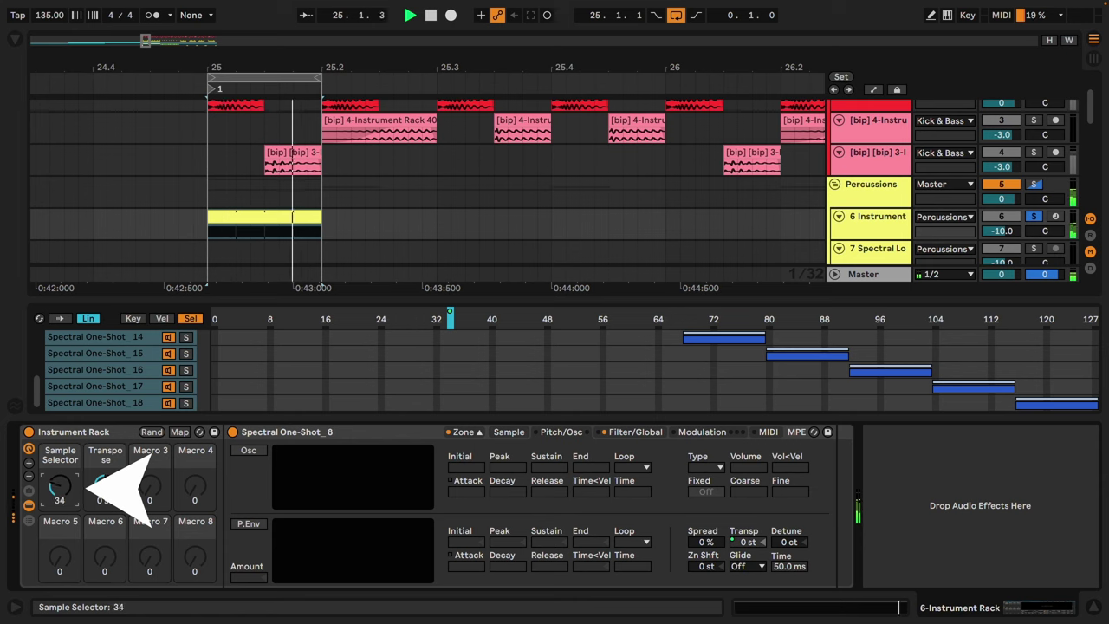
{"action": "left_click_drag", "start_coordinate": [62, 489], "coordinate": [61, 475]}
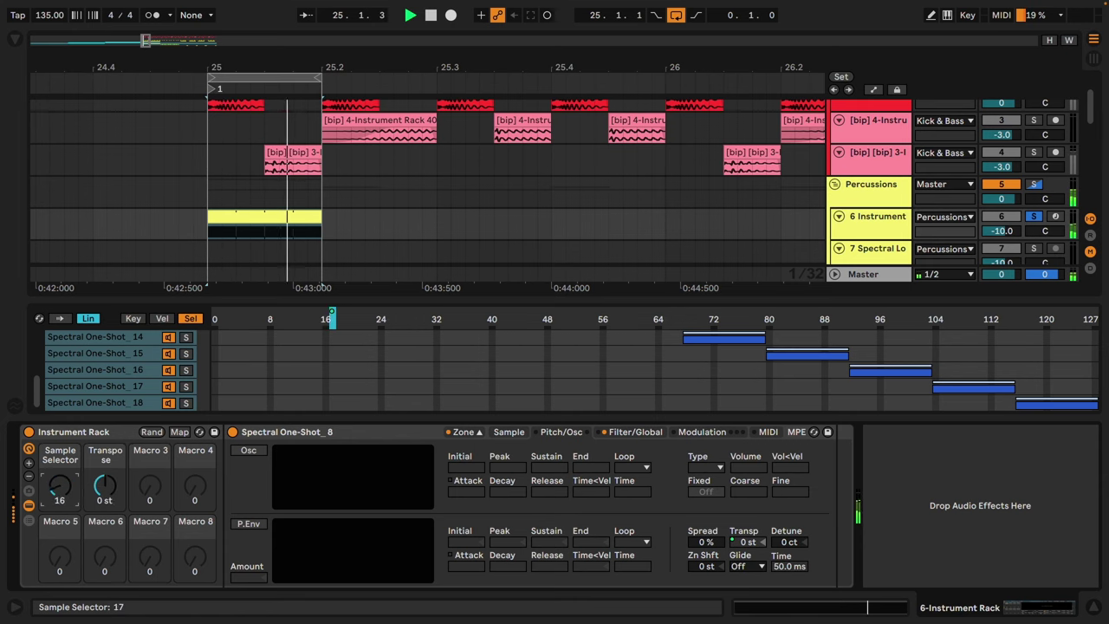
{"action": "left_click", "coordinate": [104, 487]}
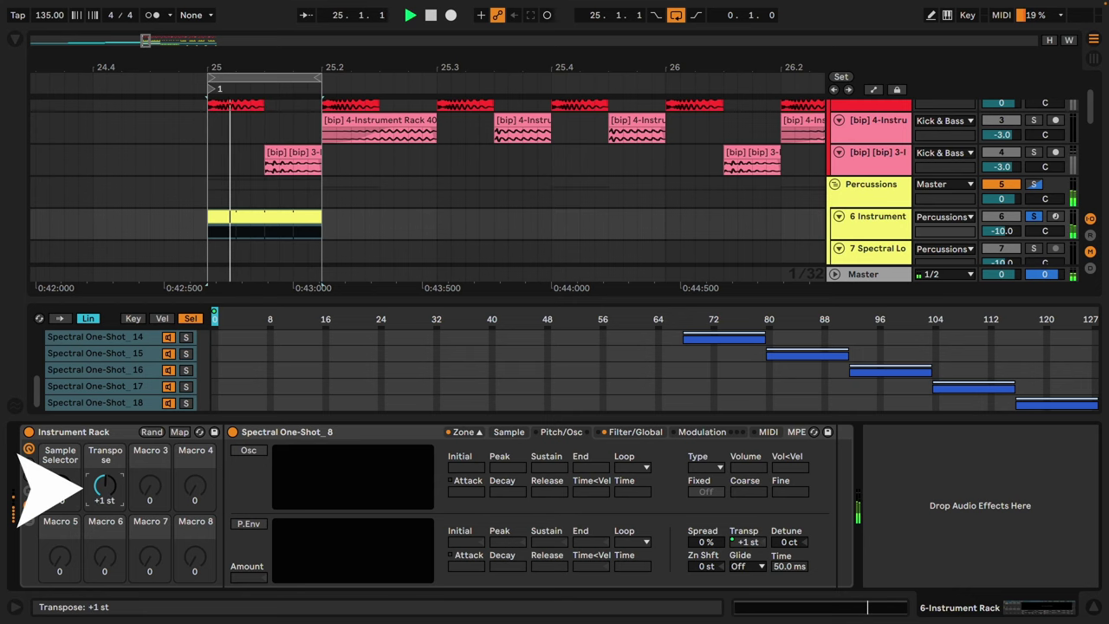
{"action": "left_click_drag", "start_coordinate": [104, 487], "coordinate": [104, 532]}
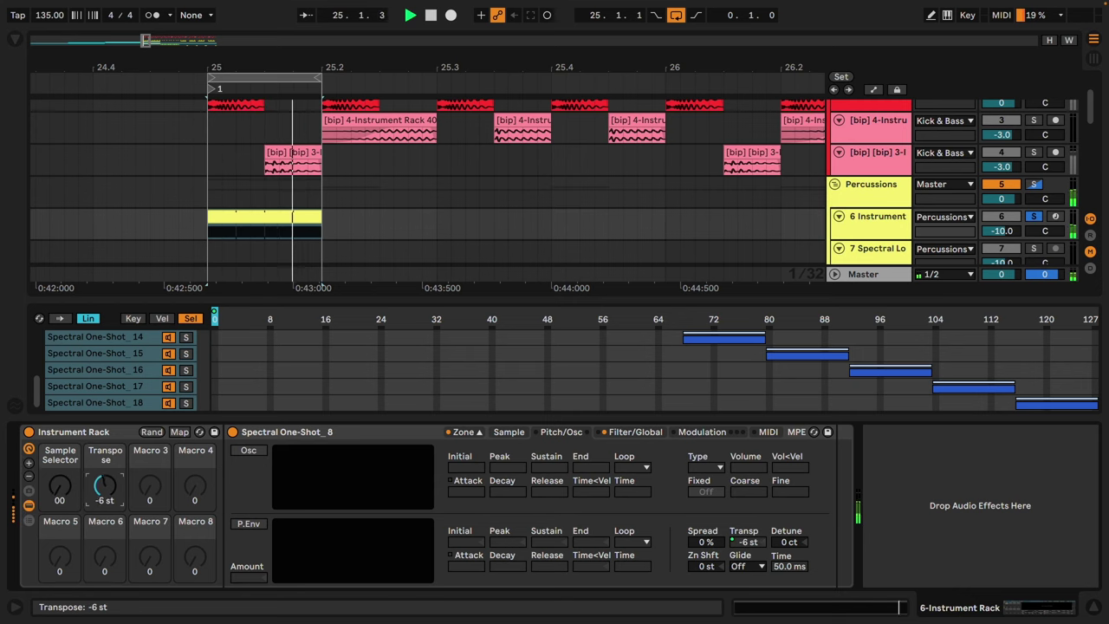
{"action": "left_click_drag", "start_coordinate": [104, 487], "coordinate": [104, 473]}
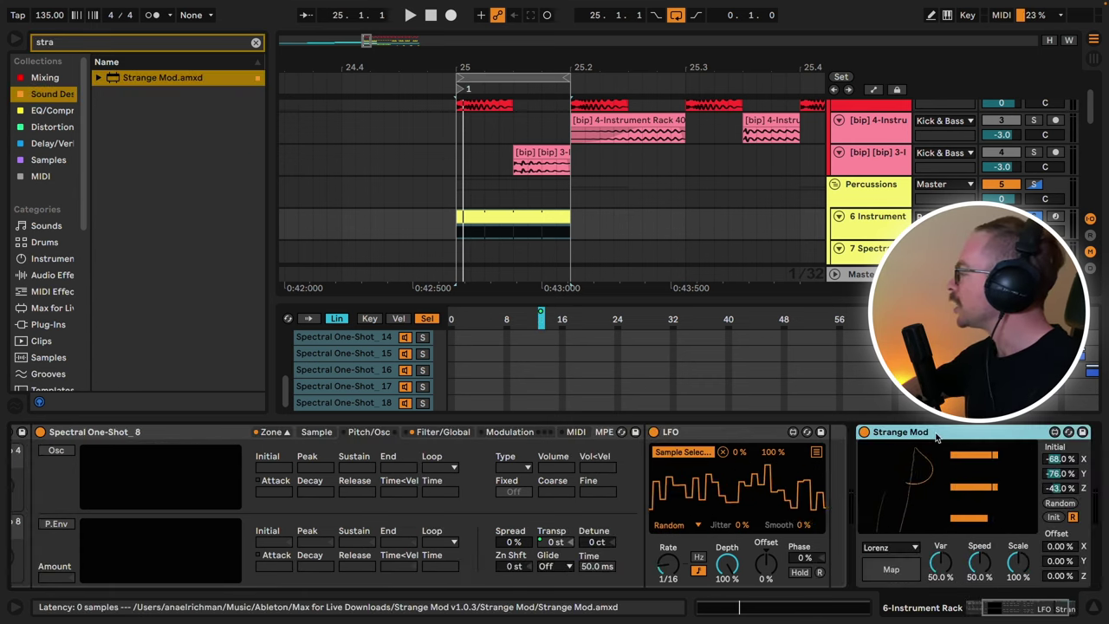
- Place the Strange Mod device before the LFO, hide the browser, and show Strange Mod's mapping slots
{"action": "left_click_drag", "start_coordinate": [646, 481], "coordinate": [648, 481]}
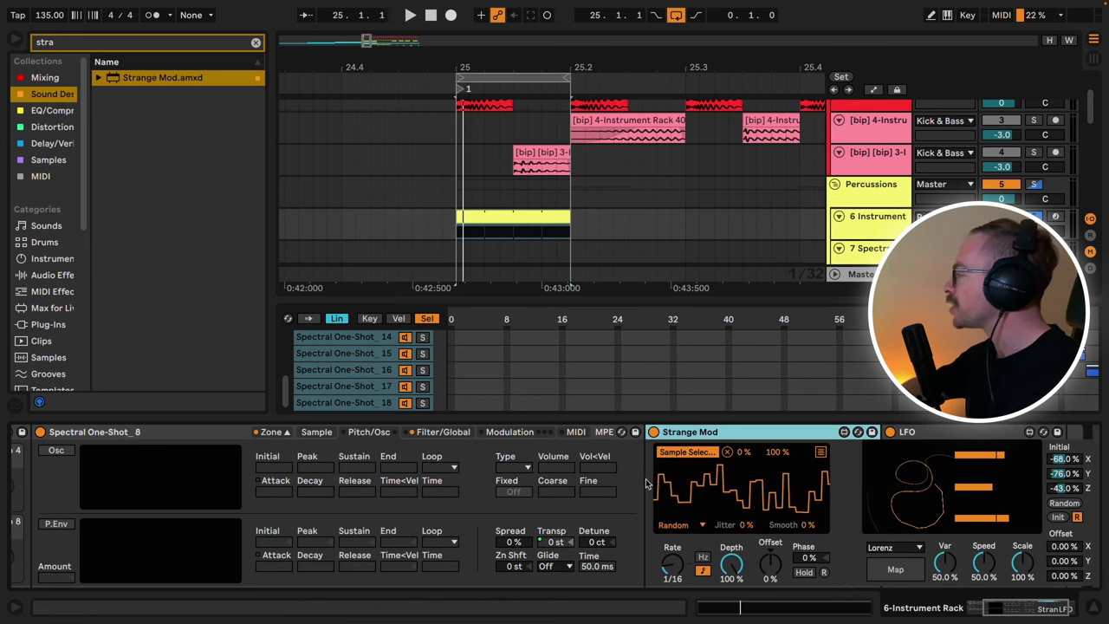
{"action": "key", "text": "alt+super+b"}
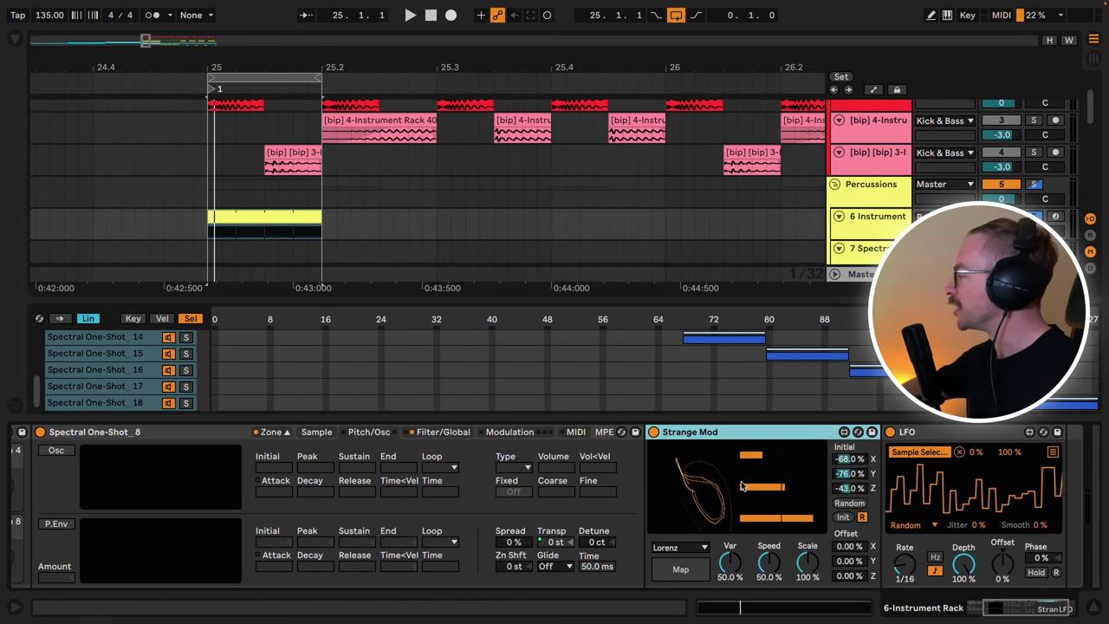
{"action": "left_click", "coordinate": [690, 574]}
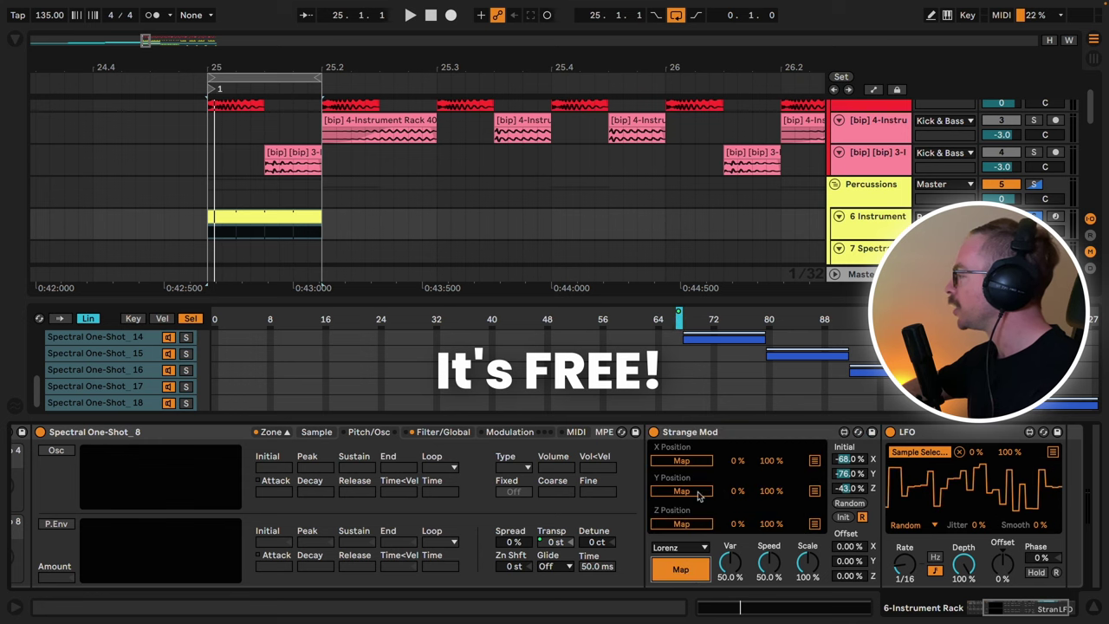
- Start mapping Strange Mod's X Position output
{"action": "left_click", "coordinate": [696, 466]}
{"action": "scroll", "coordinate": [127, 482], "scroll_direction": "left", "scroll_amount": 3}
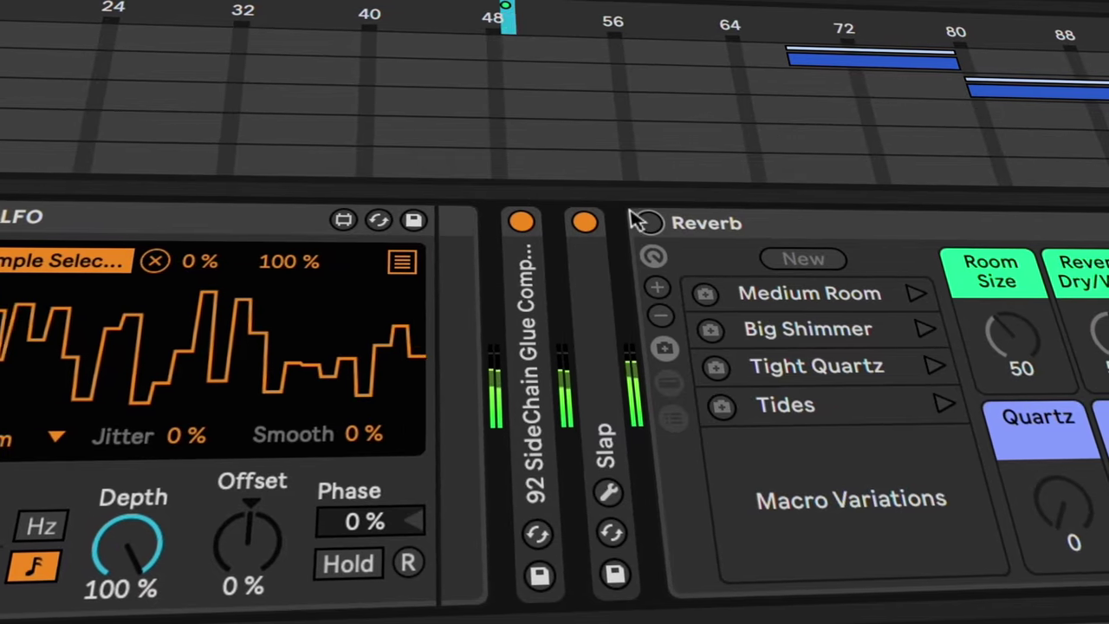
- Turn on the Reverb rack after the LFO and adjust its Room Size during playback, lowering it to 10
{"action": "left_click", "coordinate": [671, 222]}
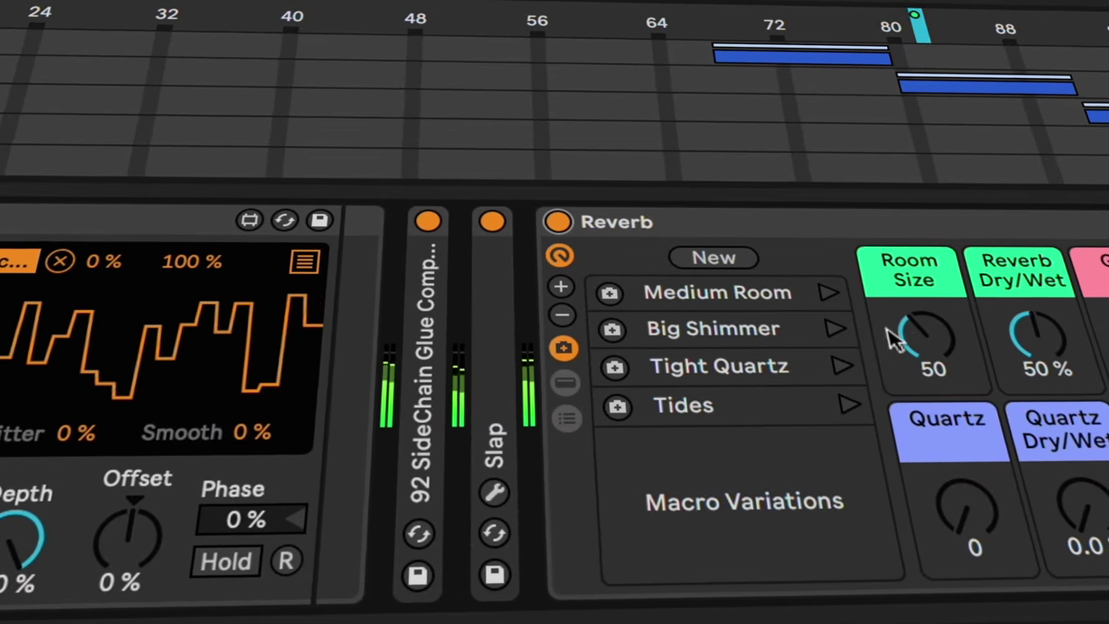
{"action": "left_click_drag", "start_coordinate": [939, 338], "coordinate": [940, 374]}
{"action": "left_click_drag", "start_coordinate": [855, 338], "coordinate": [855, 384]}
{"action": "left_click_drag", "start_coordinate": [761, 338], "coordinate": [761, 333]}
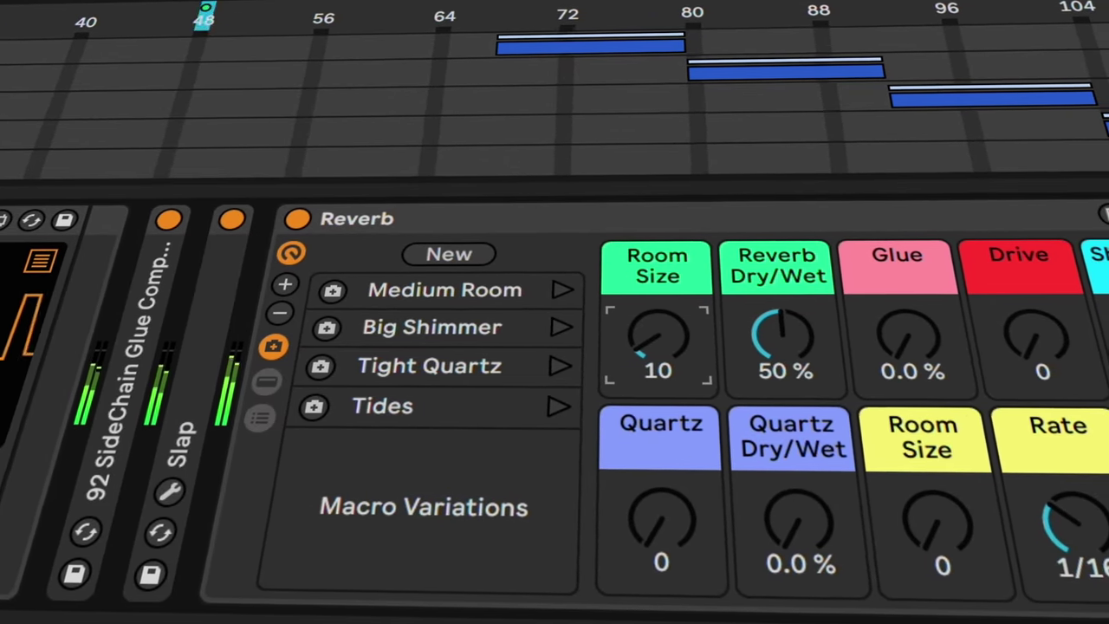
{"action": "left_click_drag", "start_coordinate": [657, 338], "coordinate": [675, 368]}
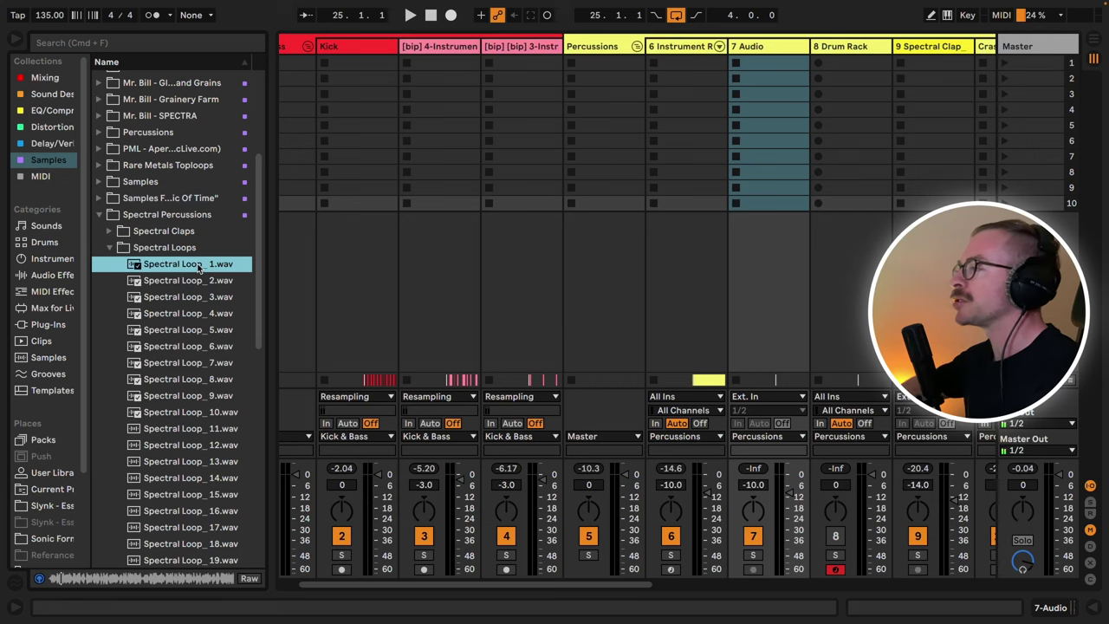
- Load Spectral Loop_ 1 through Spectral Loop_ 10 into the first ten clip slots of track 7 and hide the browser
{"action": "left_click", "coordinate": [190, 412], "text": "shift"}
{"action": "left_click_drag", "start_coordinate": [191, 412], "coordinate": [765, 75]}
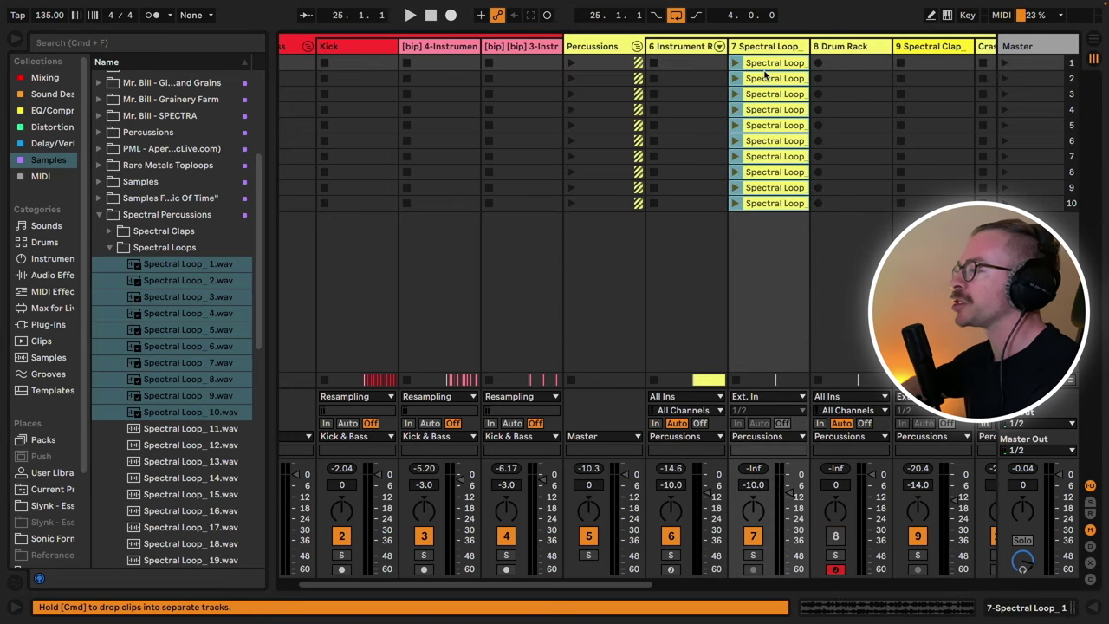
{"action": "key", "text": "super+alt+b"}
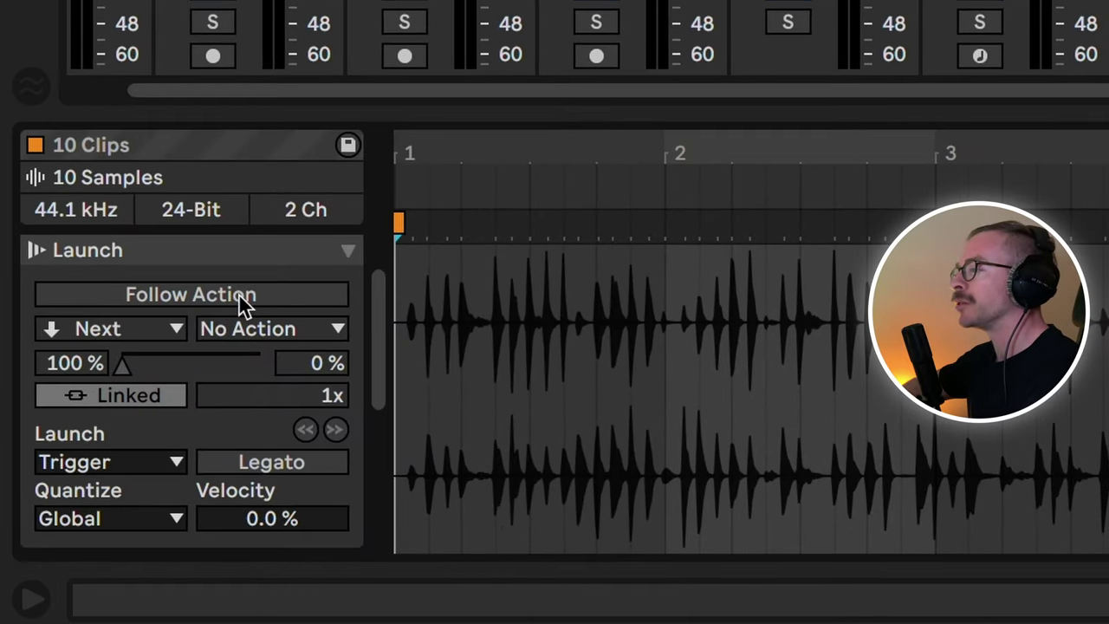
- Enable Follow Action for the ten loop clips and set both follow actions to Any
{"action": "left_click", "coordinate": [242, 297]}
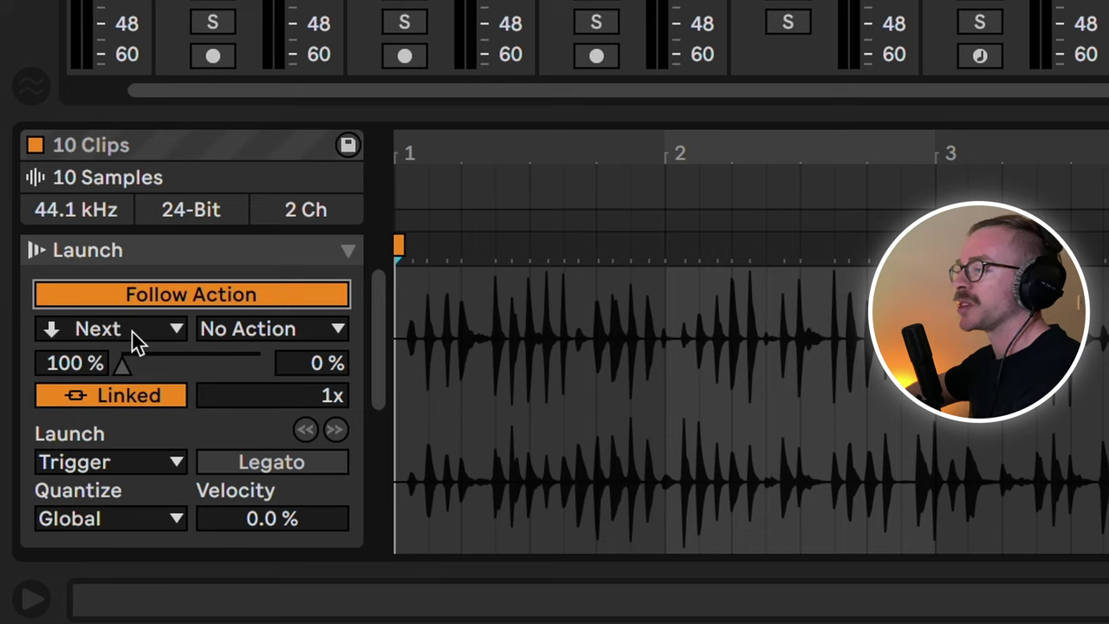
{"action": "left_click", "coordinate": [136, 340]}
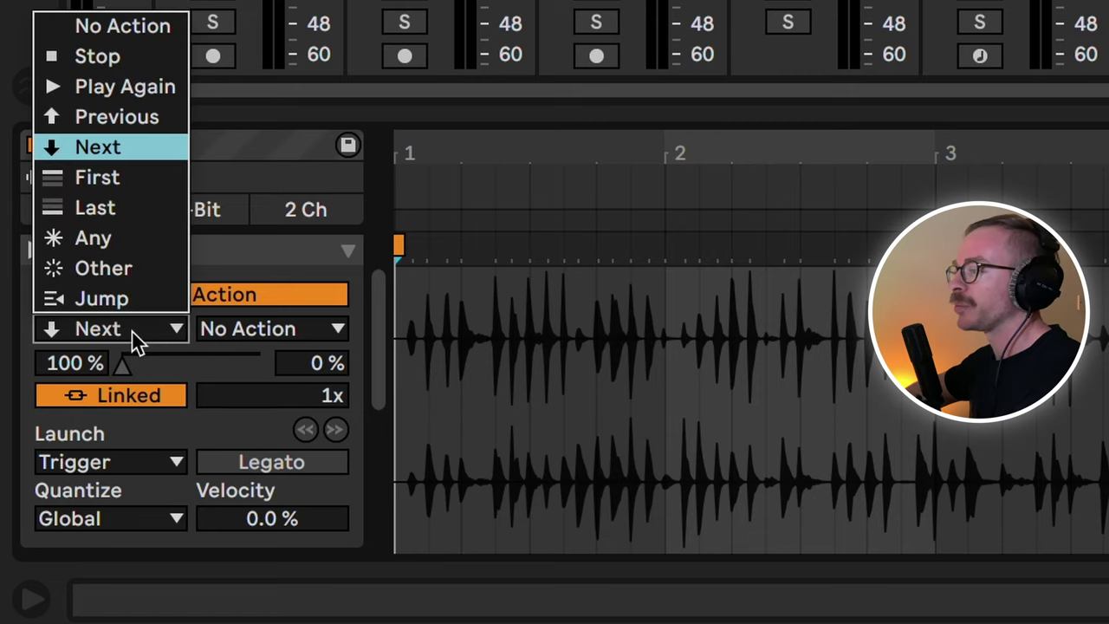
{"action": "left_click", "coordinate": [132, 236]}
{"action": "left_click", "coordinate": [241, 343]}
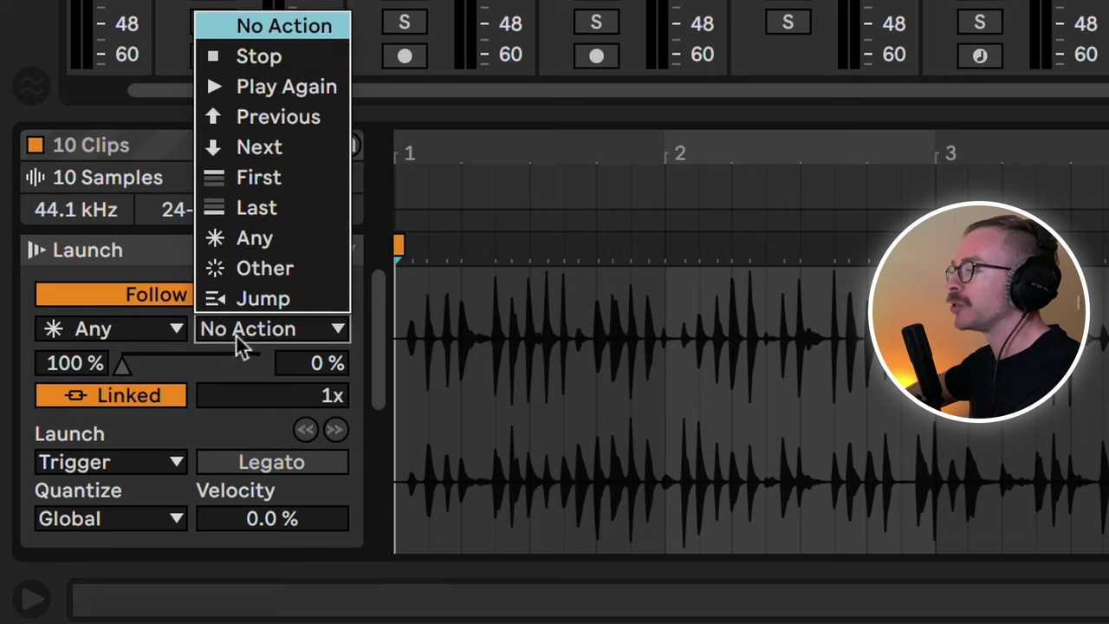
{"action": "left_click", "coordinate": [250, 240]}
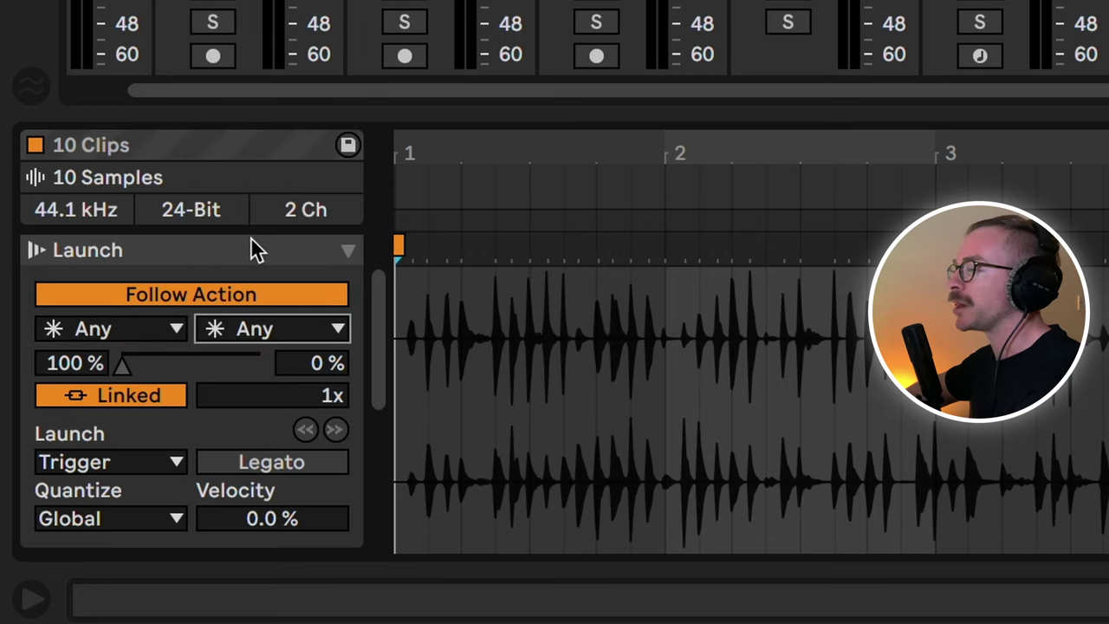
- Unlink the clips' Follow Action time at 0.0.1, enable Legato, and launch the first Spectral Loop clip
{"action": "left_click", "coordinate": [130, 396]}
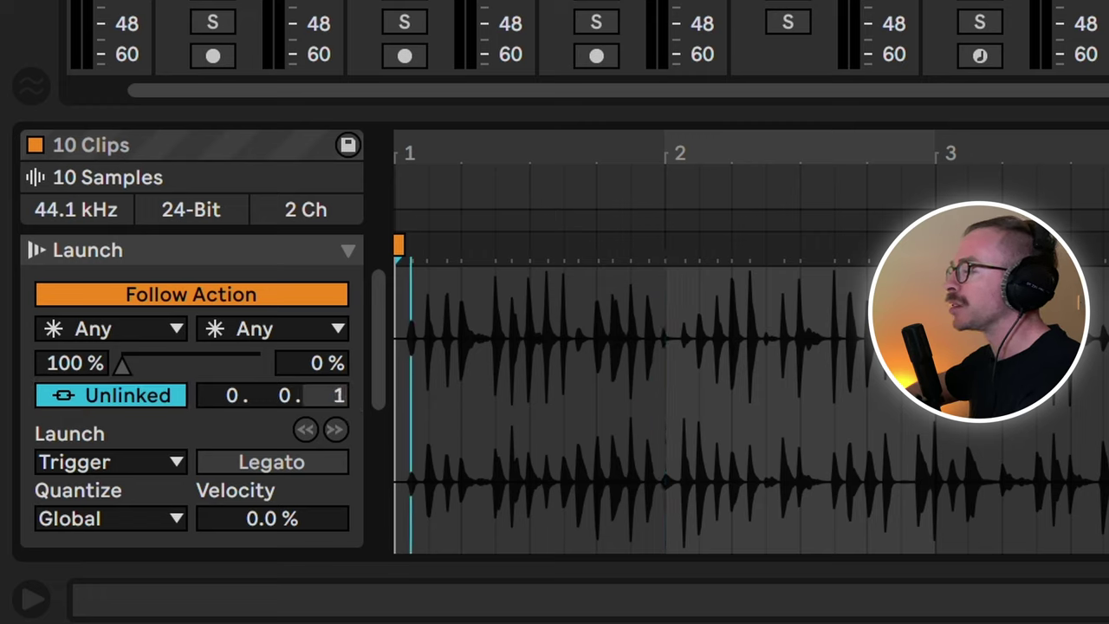
{"action": "left_click", "coordinate": [297, 465]}
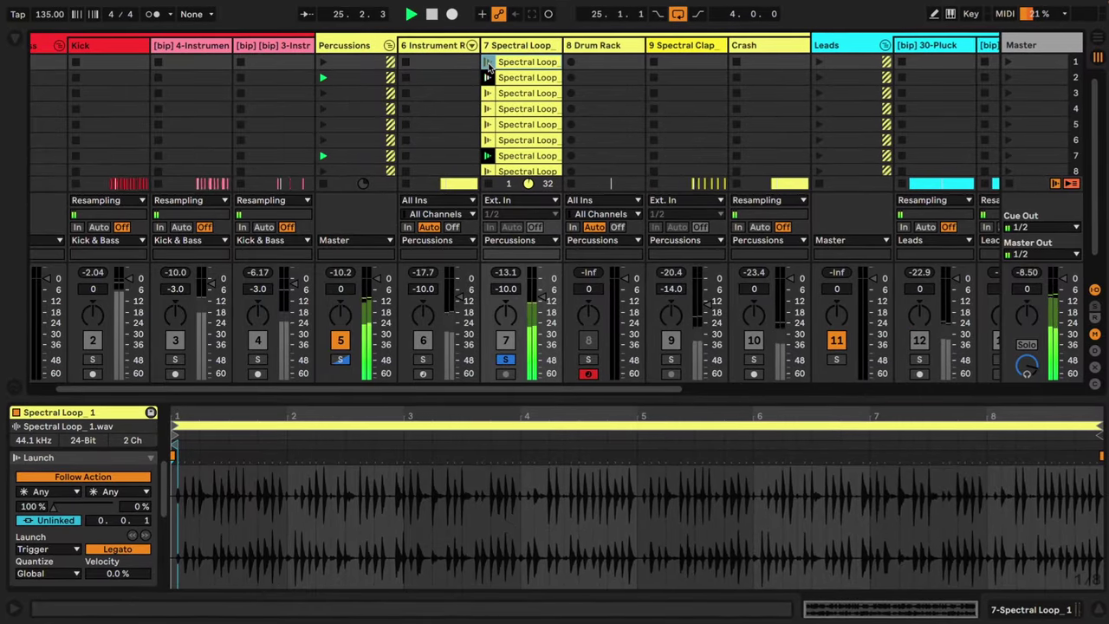
{"action": "left_click", "coordinate": [490, 60]}
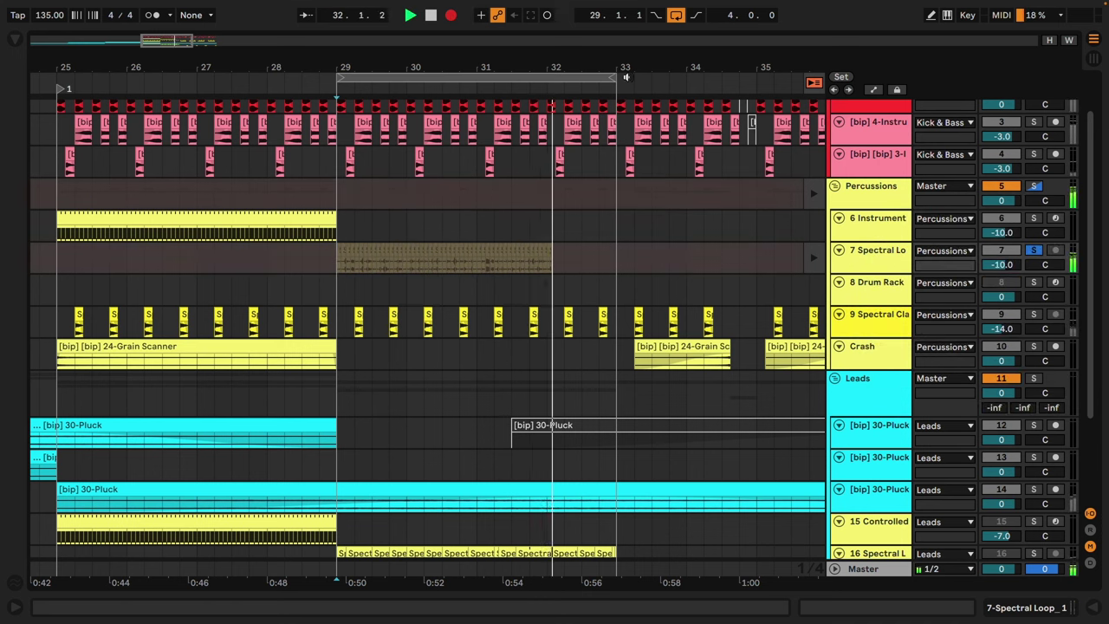
- Stop playback and return all tracks to the arrangement so the recorded Spectral Loop clips in bars 29 to 33 play back
{"action": "key", "text": "space"}
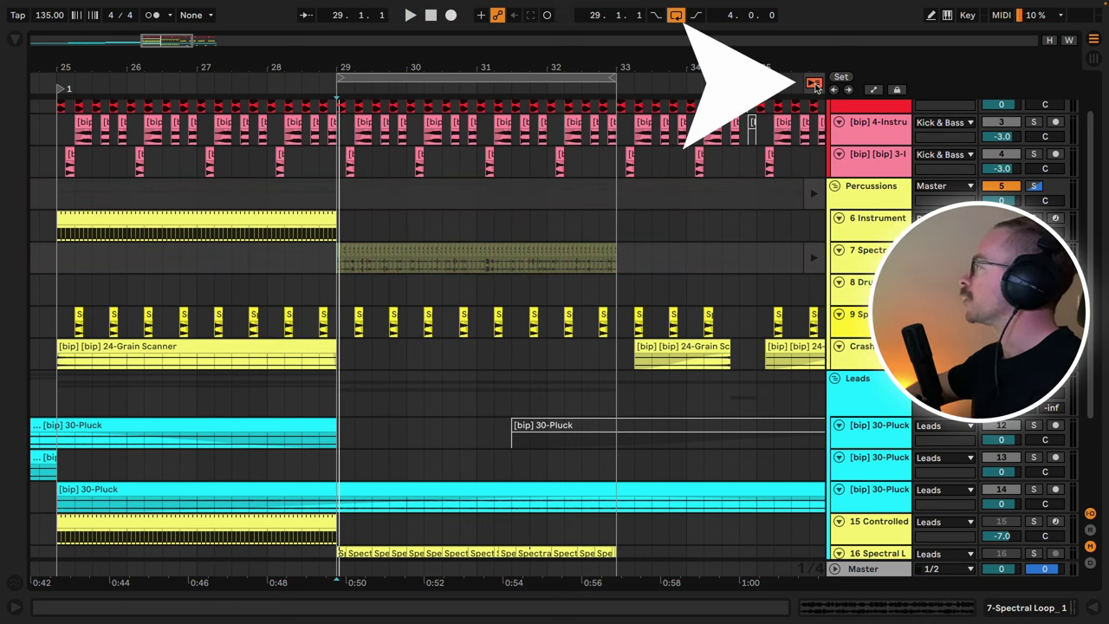
{"action": "left_click", "coordinate": [815, 84]}
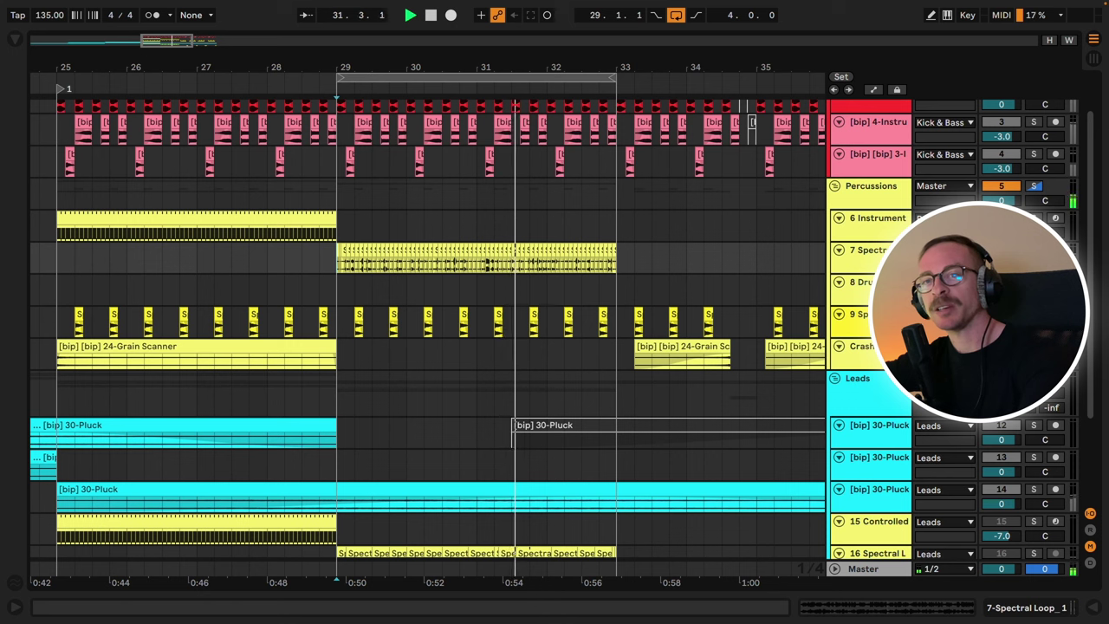
{"action": "key", "text": "space"}
- Select bars 33 to 41 on the Drum Rack track and select its Bouncy Notes device
{"action": "left_click_drag", "start_coordinate": [362, 321], "coordinate": [508, 320]}
{"action": "key", "text": "space"}
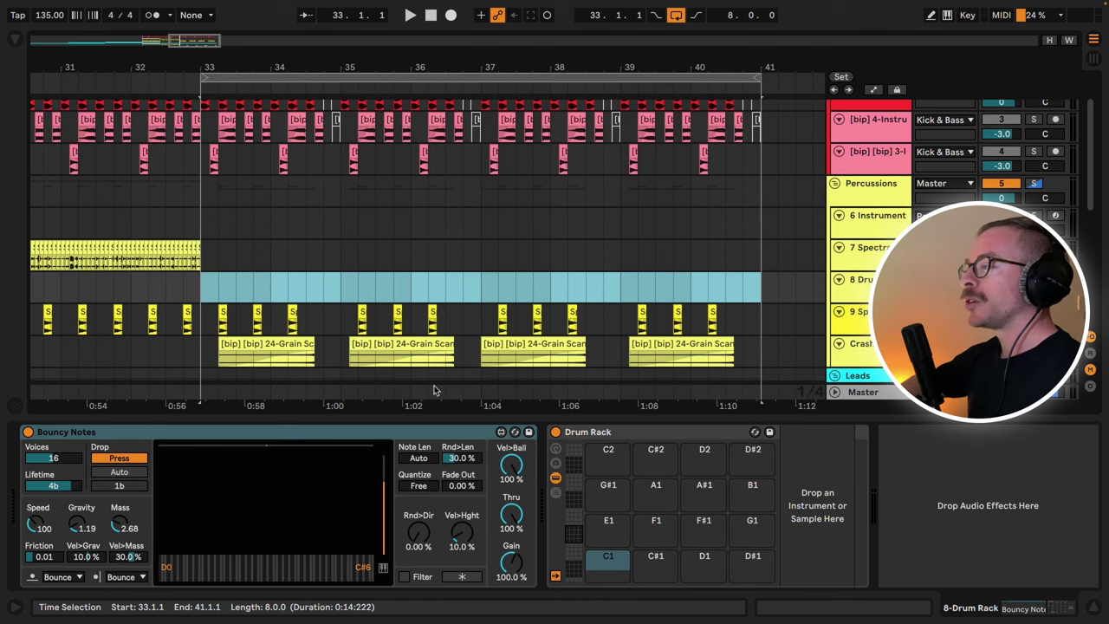
{"action": "left_click", "coordinate": [302, 438]}
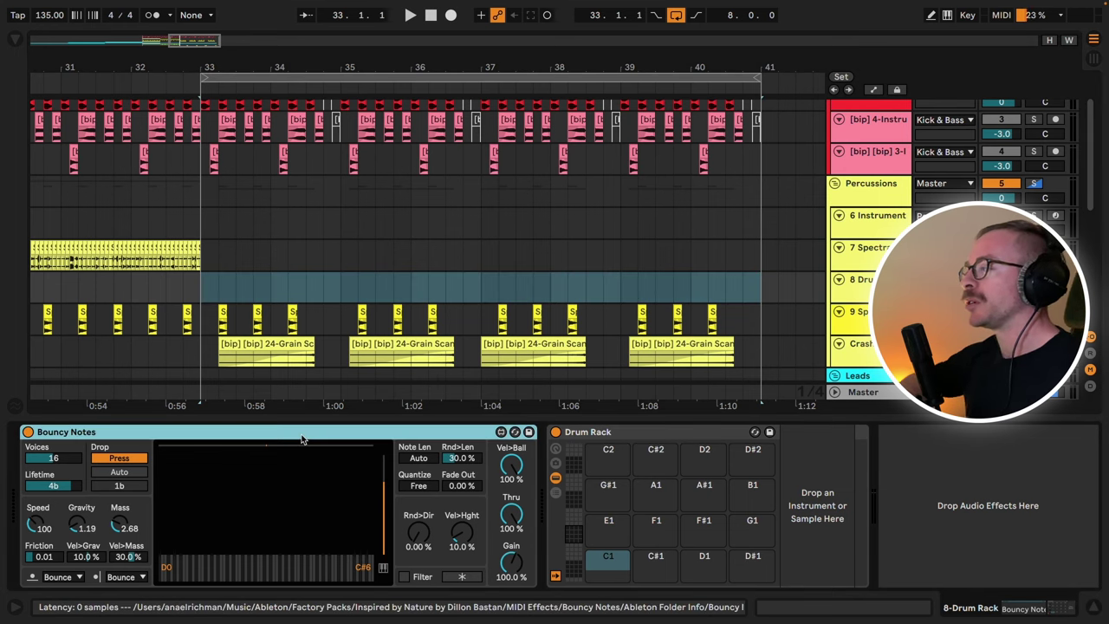
{"action": "left_click", "coordinate": [640, 437]}
{"action": "left_click", "coordinate": [430, 437]}
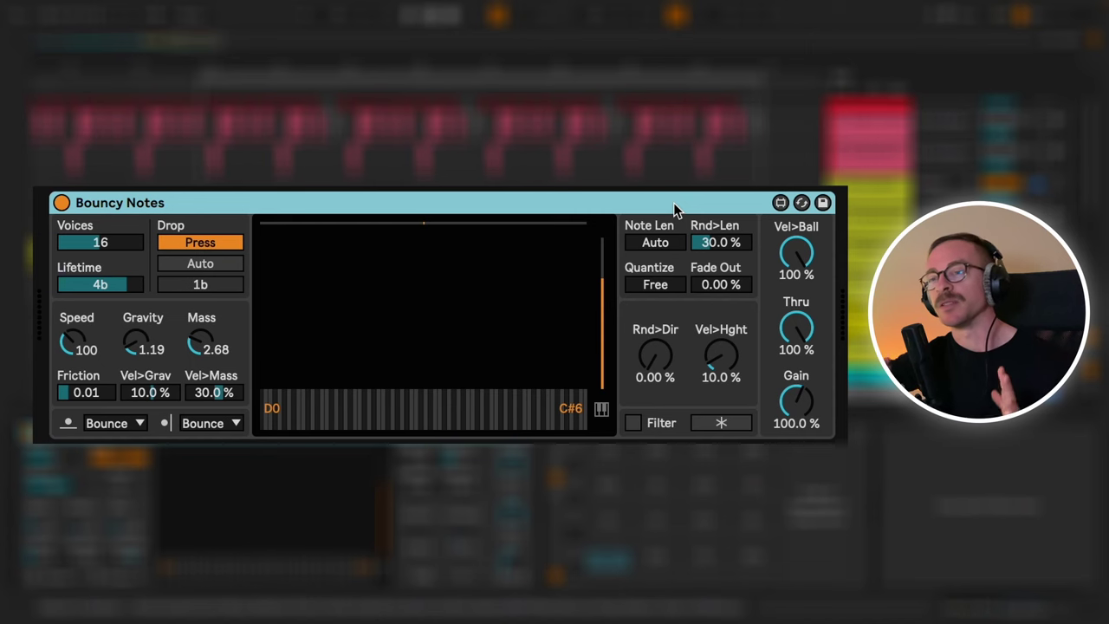
- Set Bouncy Notes' Note Len and Quantize to 16n, with Auto drop at 1b and Drum Rack mode on
{"action": "left_click_drag", "start_coordinate": [662, 250], "coordinate": [663, 247]}
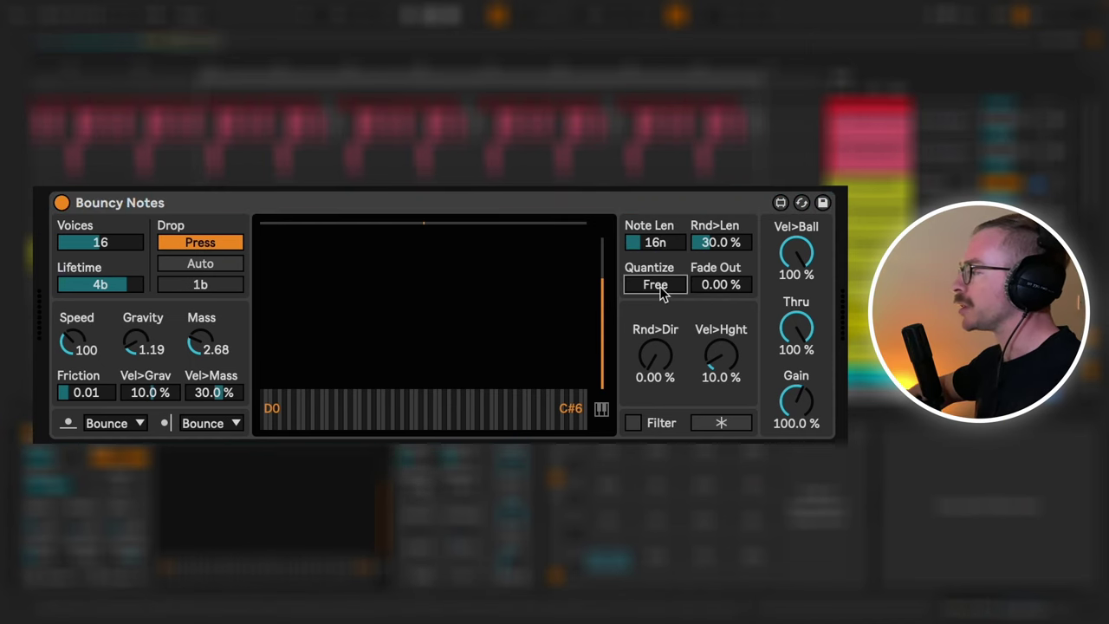
{"action": "left_click", "coordinate": [218, 270]}
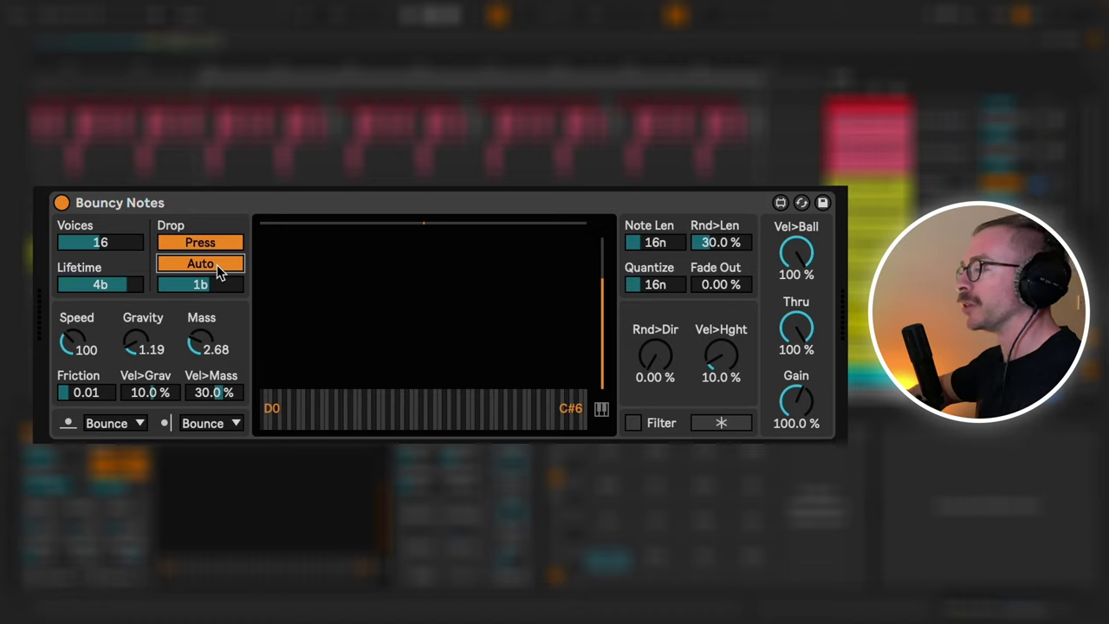
{"action": "left_click", "coordinate": [601, 410]}
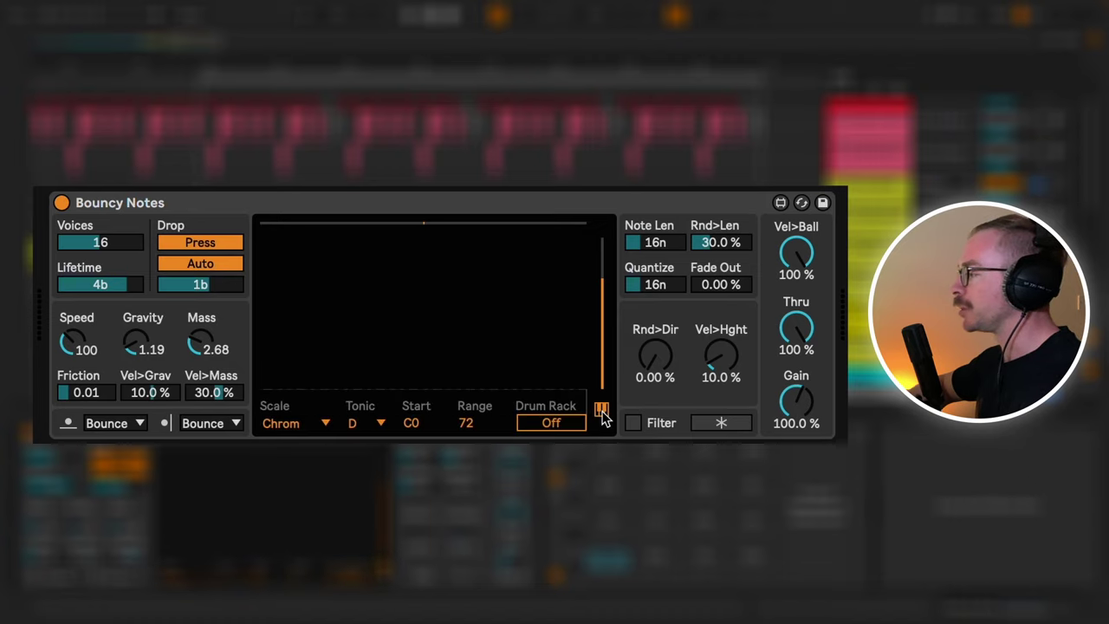
{"action": "left_click", "coordinate": [555, 422]}
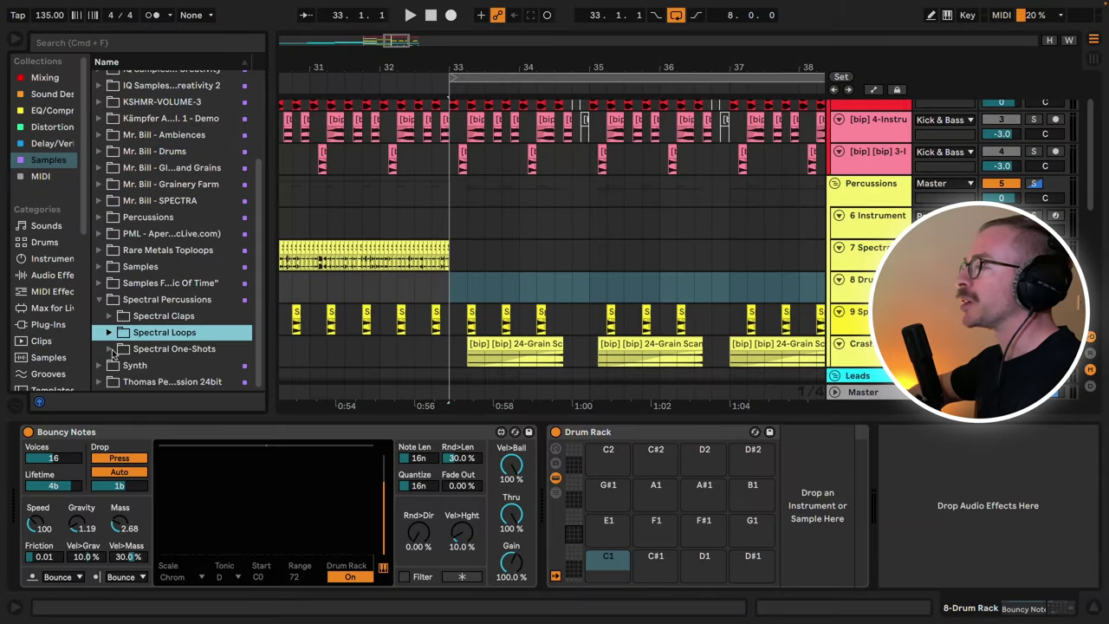
- Expand the Spectral One-Shots sample folder and select a range of its samples for the Drum Rack
{"action": "left_click", "coordinate": [110, 349]}
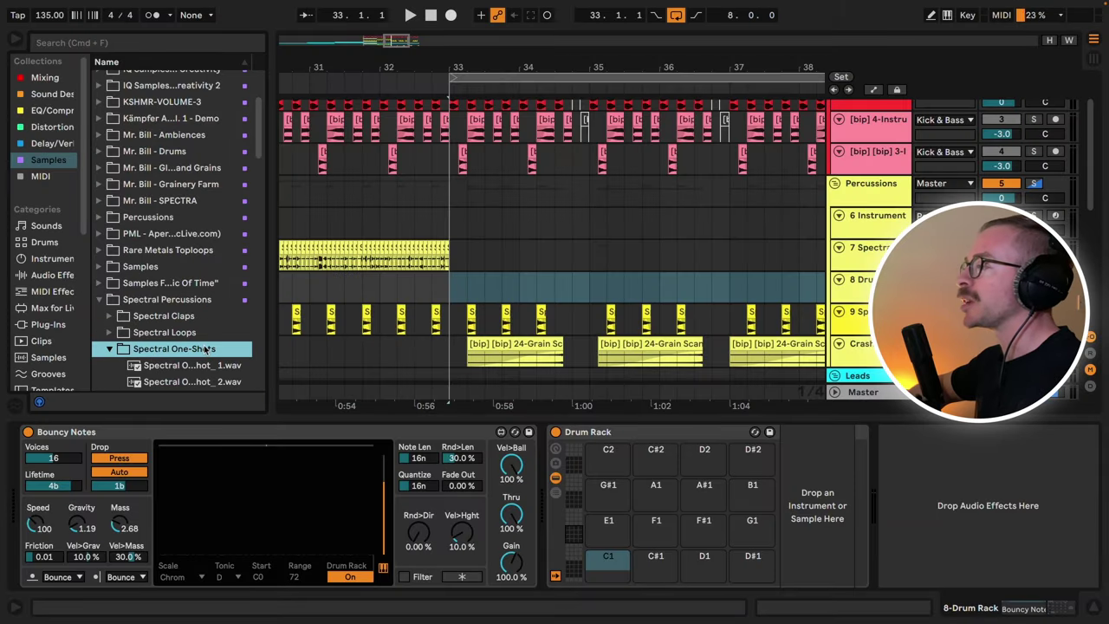
{"action": "scroll", "coordinate": [204, 349], "scroll_direction": "down", "scroll_amount": 8}
{"action": "left_click", "coordinate": [214, 375], "text": "shift"}
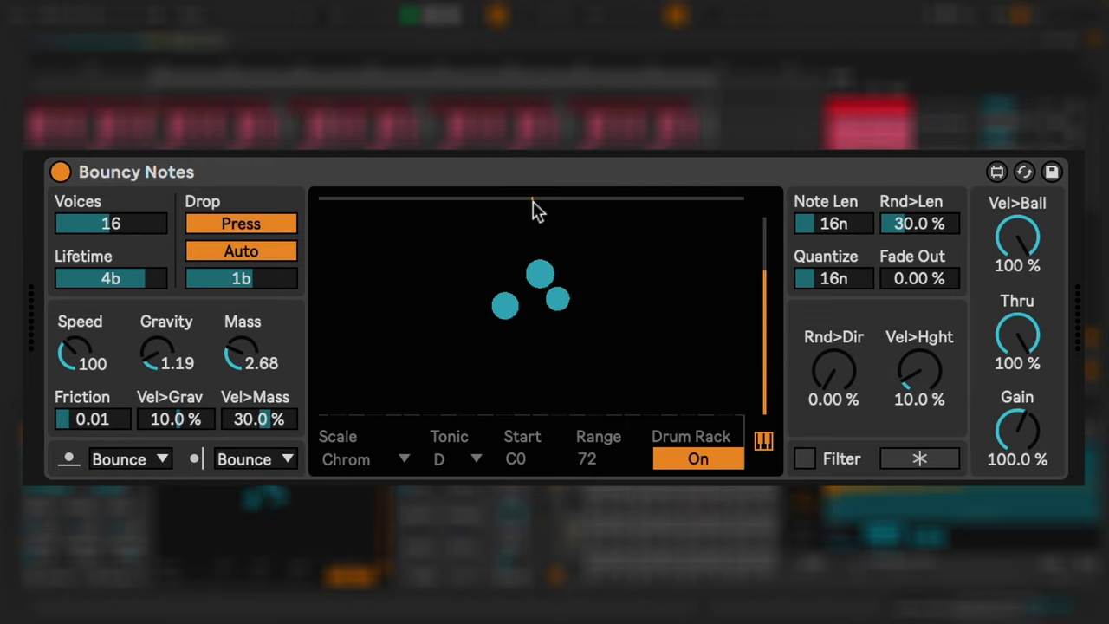
- Widen Bouncy Notes' horizontal drop range from the center to about a quarter of its width and throw a ball in the display
{"action": "left_click_drag", "start_coordinate": [531, 199], "coordinate": [425, 217]}
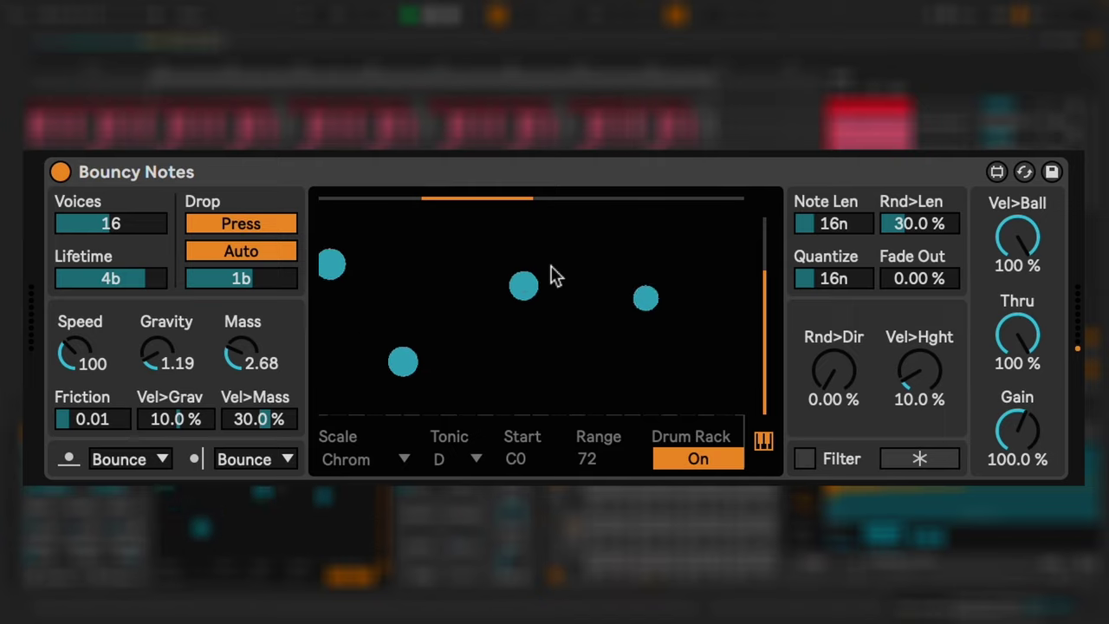
{"action": "left_click_drag", "start_coordinate": [547, 296], "coordinate": [508, 421]}
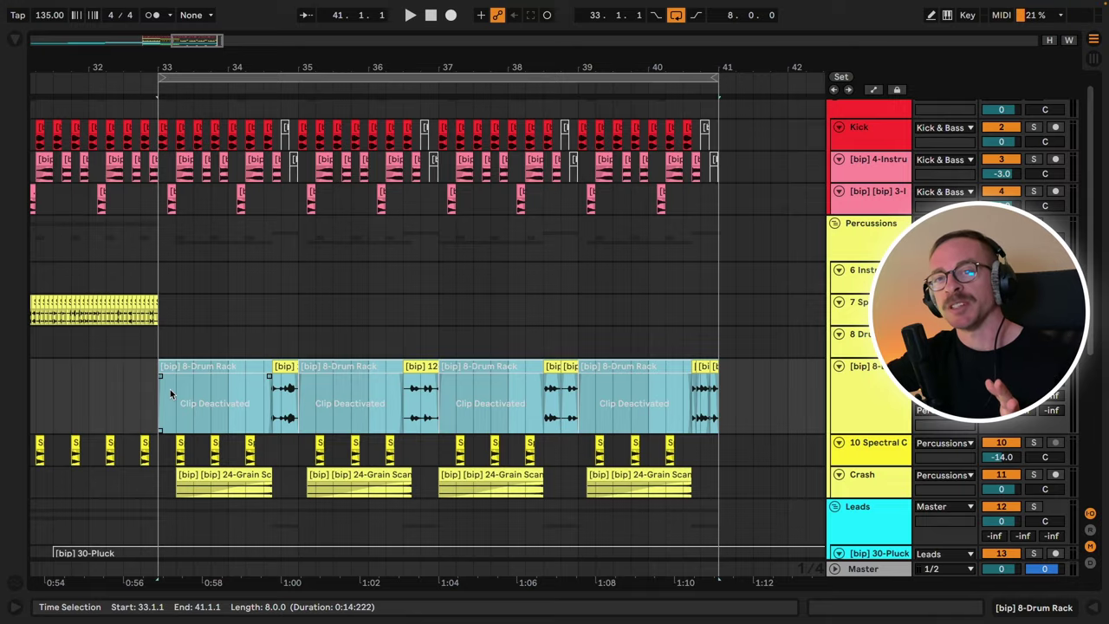
- Play the arrangement from bar 33 to hear the edited Drum Rack resampling with the other tracks
{"action": "key", "text": "space"}
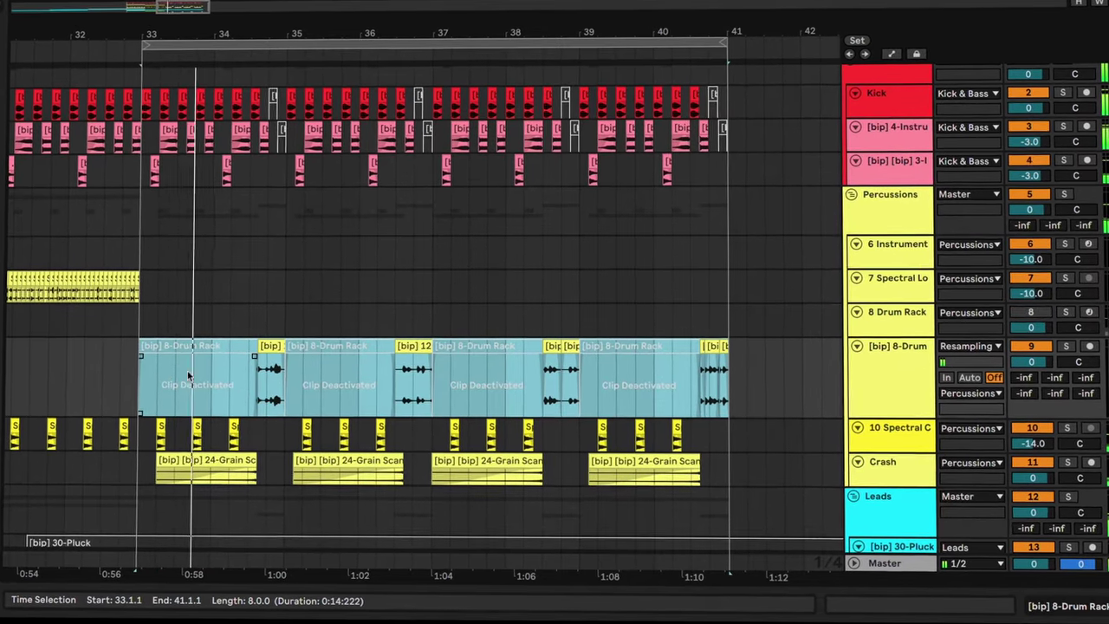